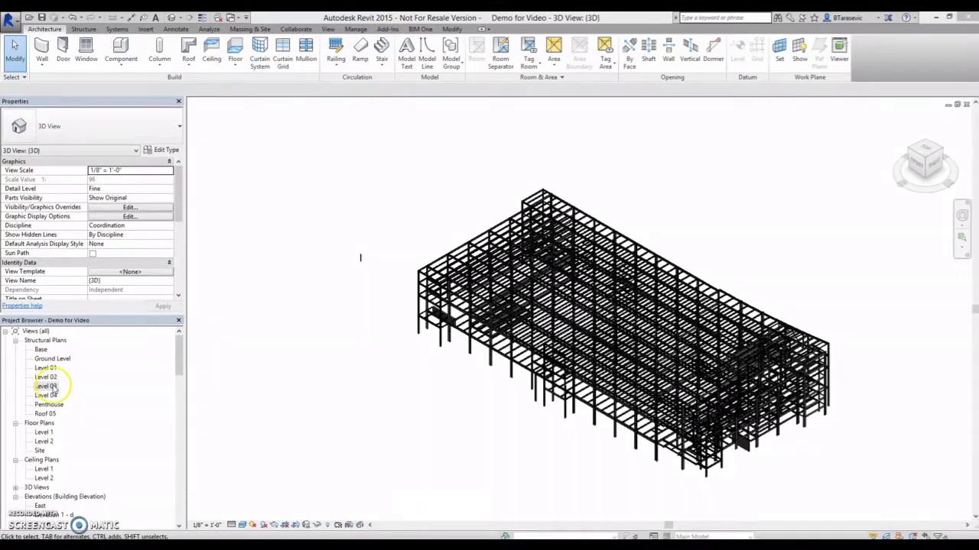
Open Structural Plan: Level 03 and zoom out and pan until its full floor framing shows.
double_click(50, 385)
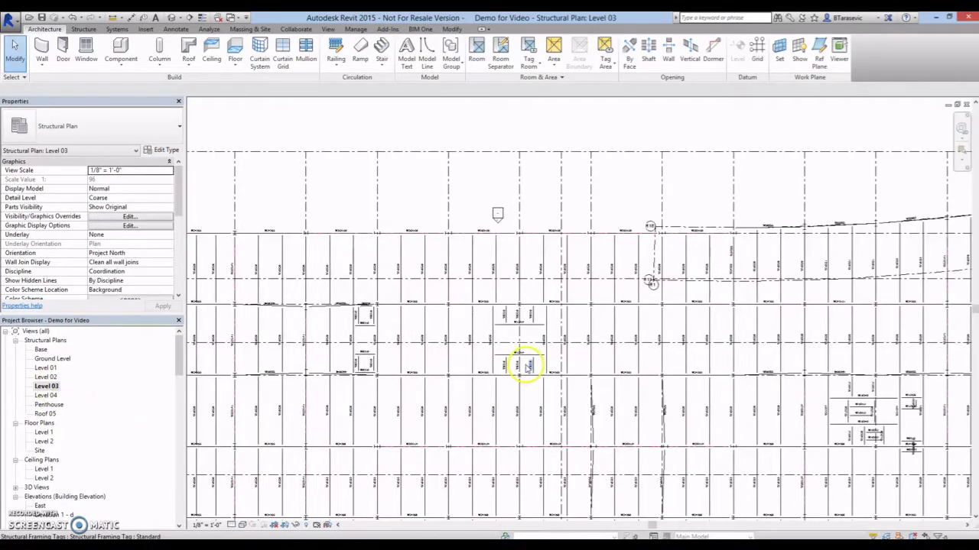
scroll(525, 359, down, 1)
middle_drag(524, 371, 533, 289)
scroll(572, 362, down, 1)
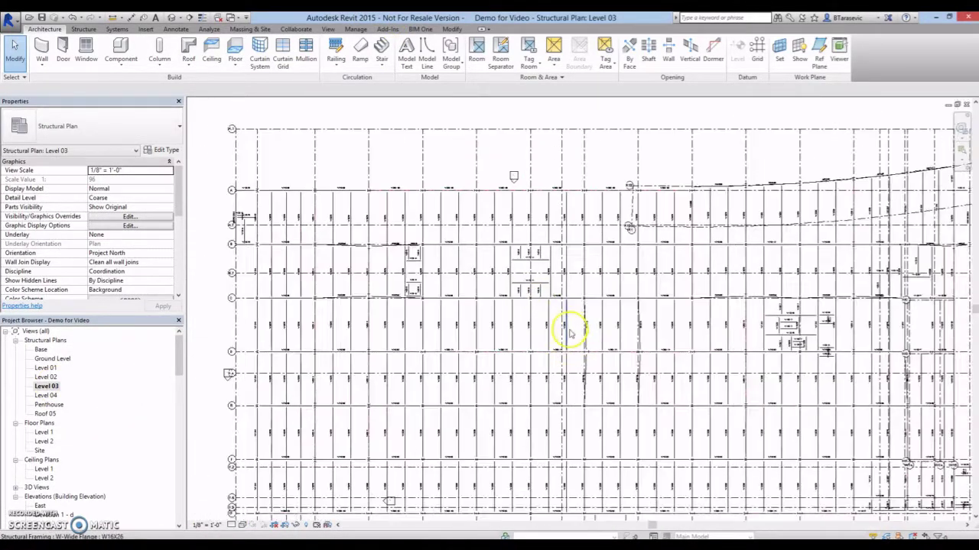
mouse_move(568, 332)
middle_down()
mouse_move(557, 349)
mouse_move(549, 331)
middle_up()
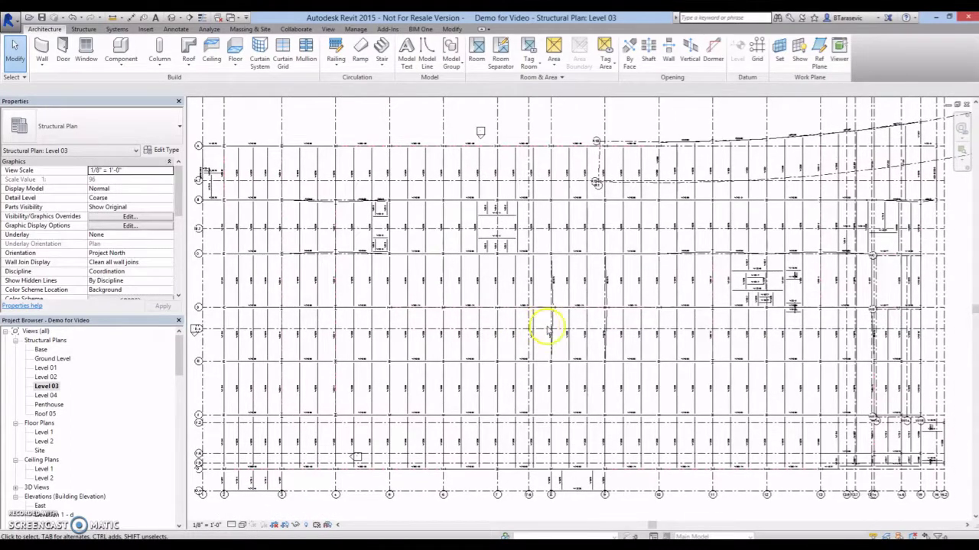
Load SidePlate A Type_SMF, B Type_SMF and Connection Tag (Shared) from the SidePlate Families folder.
click(146, 29)
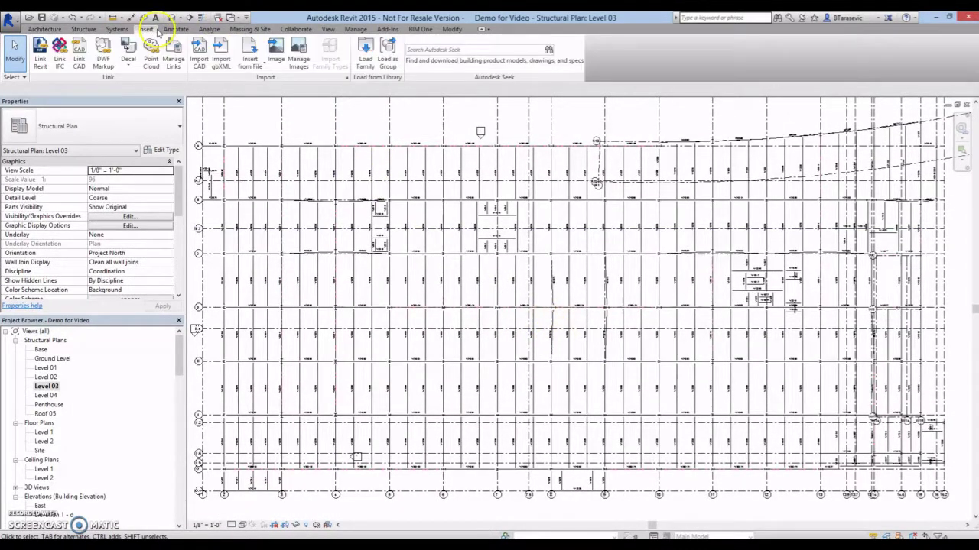
click(366, 52)
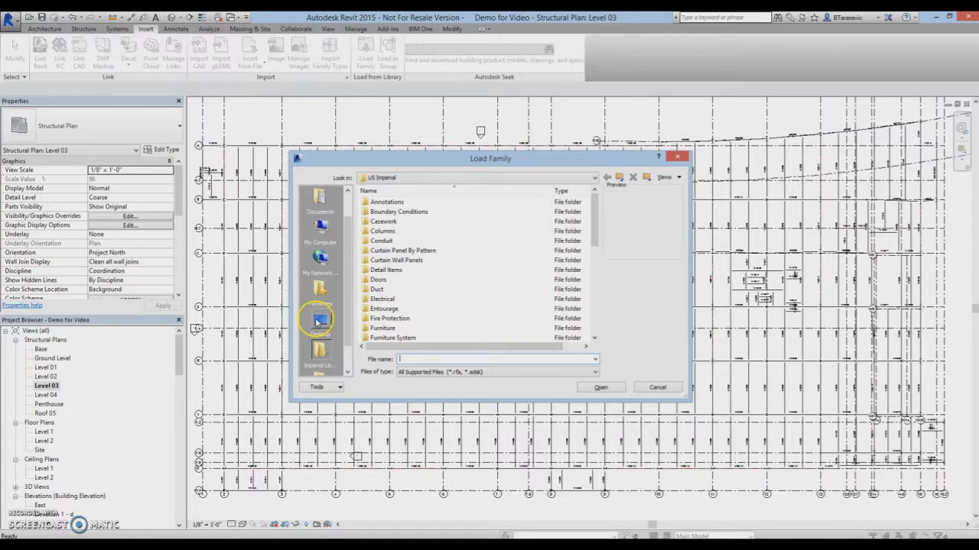
click(319, 323)
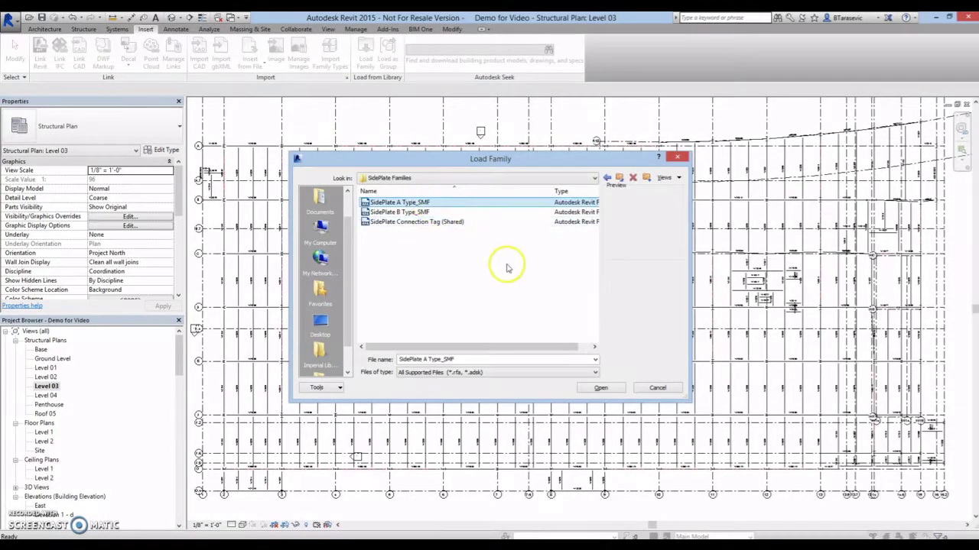
click(405, 212)
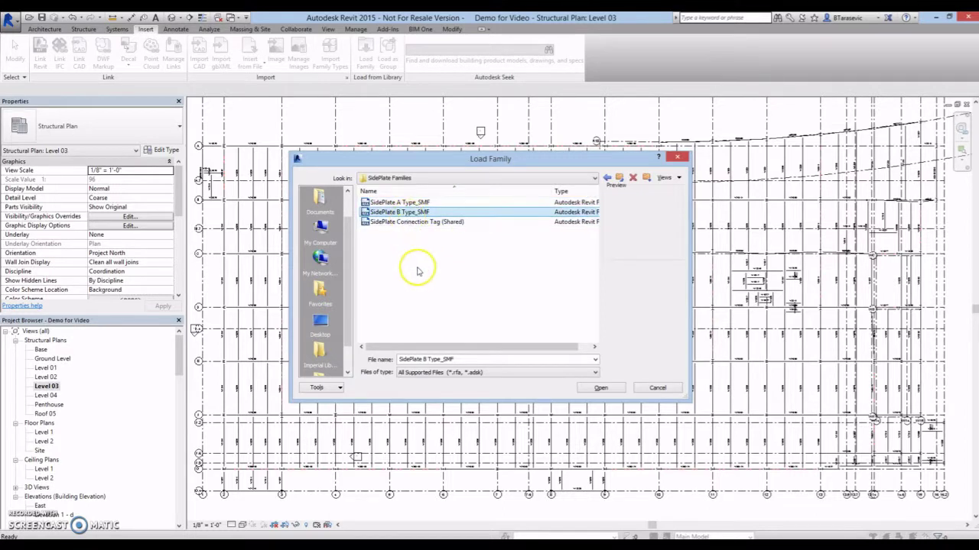
click(433, 225)
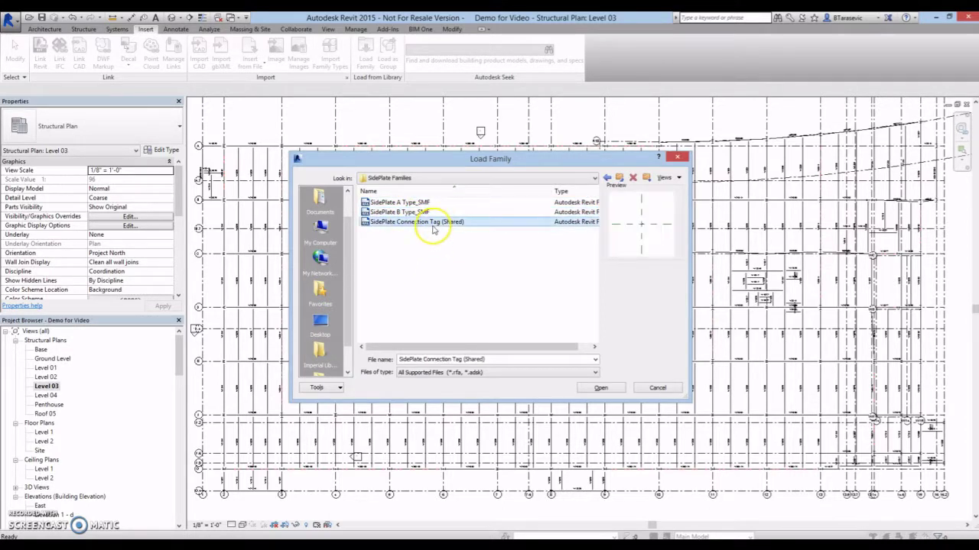
click(425, 203)
shift+click(425, 212)
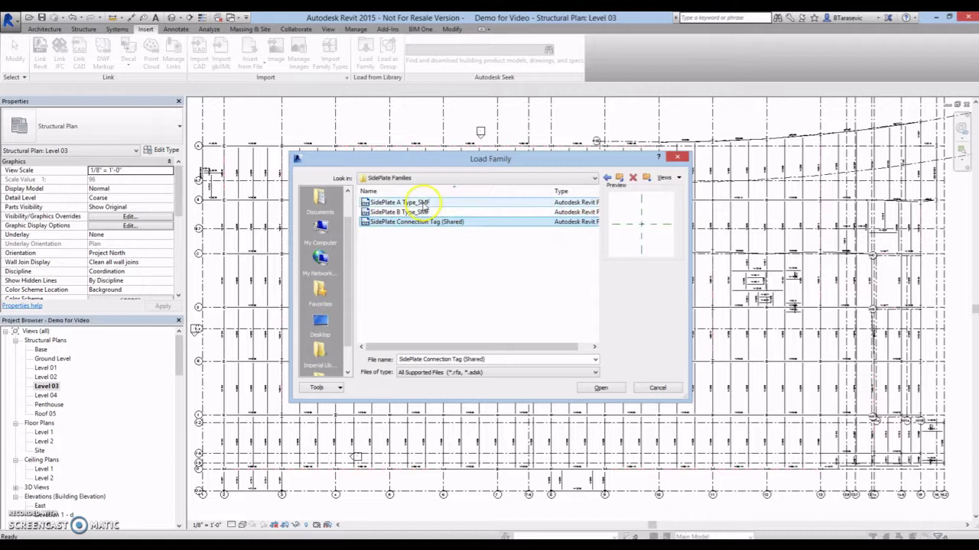
ctrl+click(450, 224)
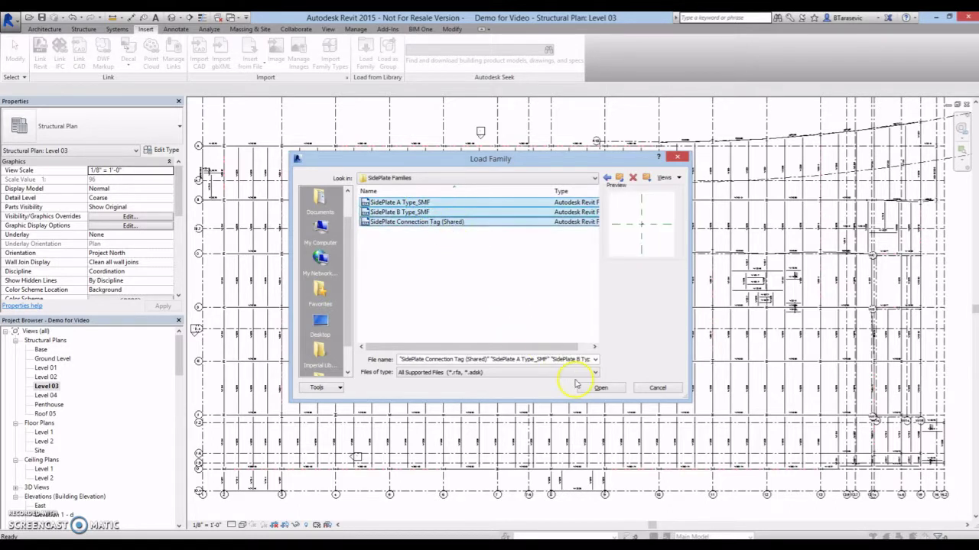
click(598, 389)
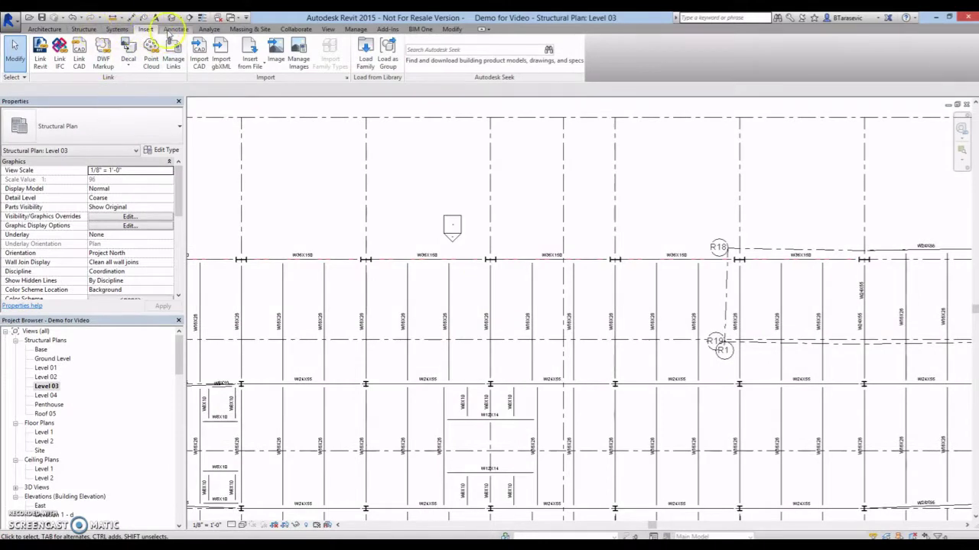
Start the Structure Component tool with SidePlate A Type_SMF : A120 chosen as the type.
click(84, 29)
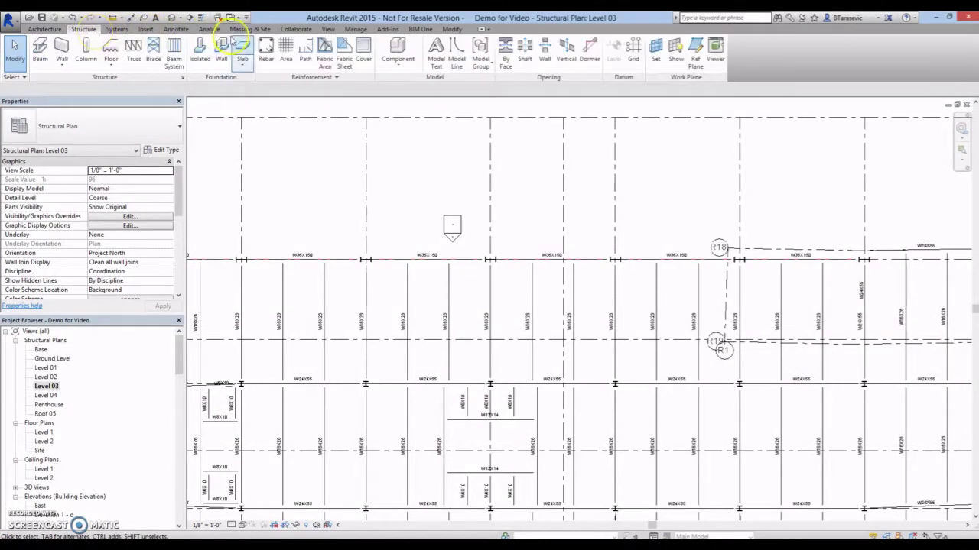
click(387, 50)
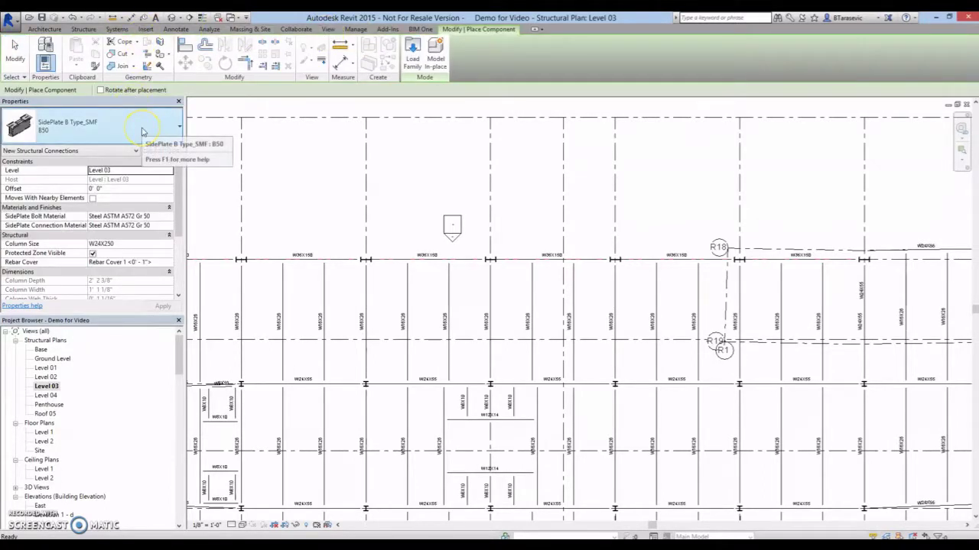
click(148, 138)
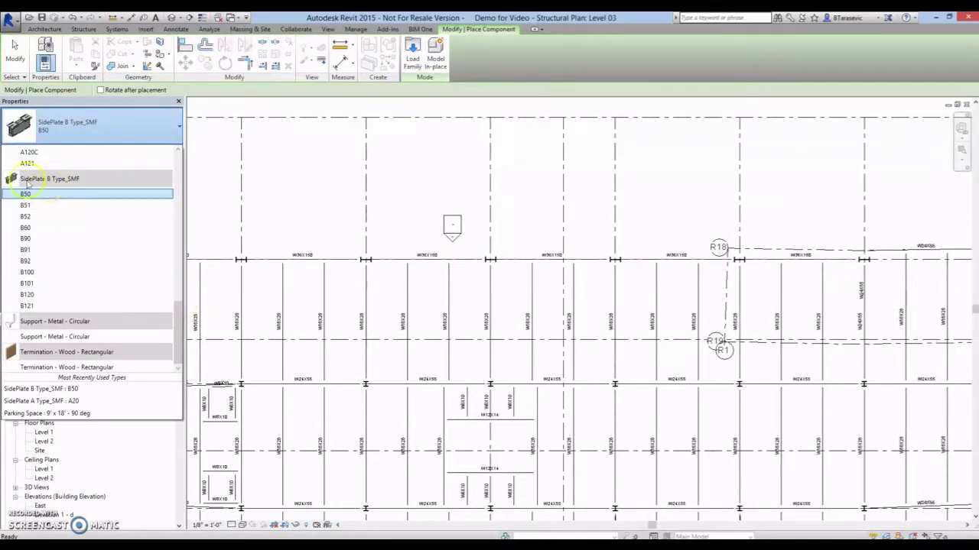
drag(178, 312, 179, 241)
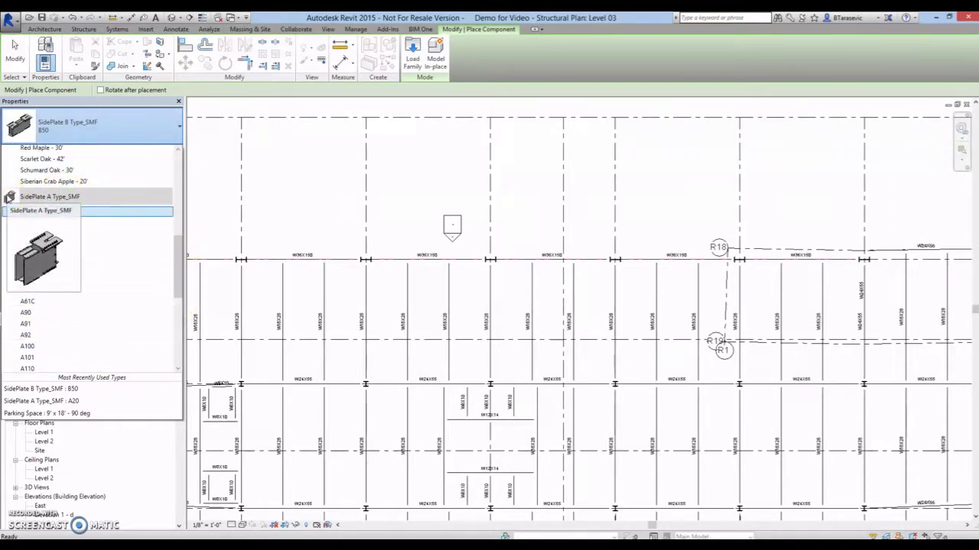
drag(181, 253, 176, 283)
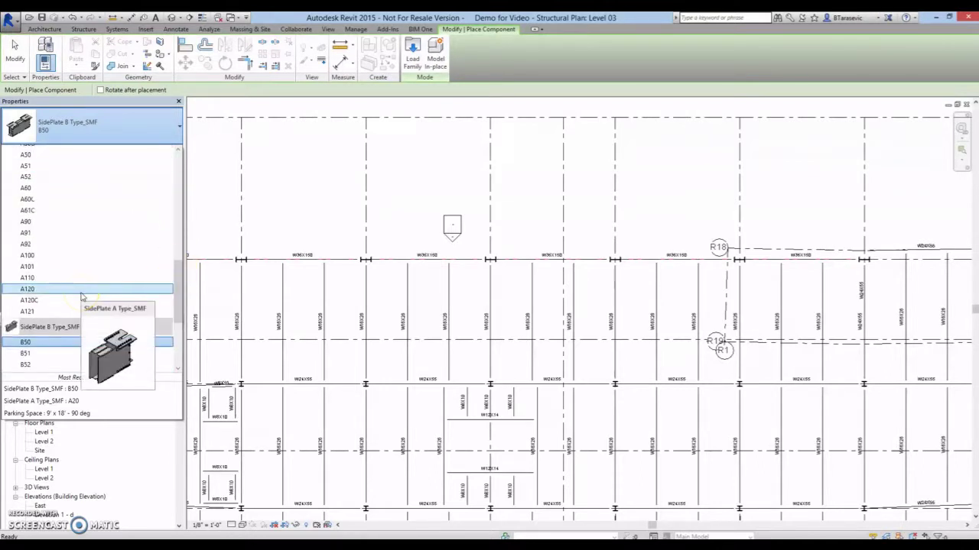
click(171, 272)
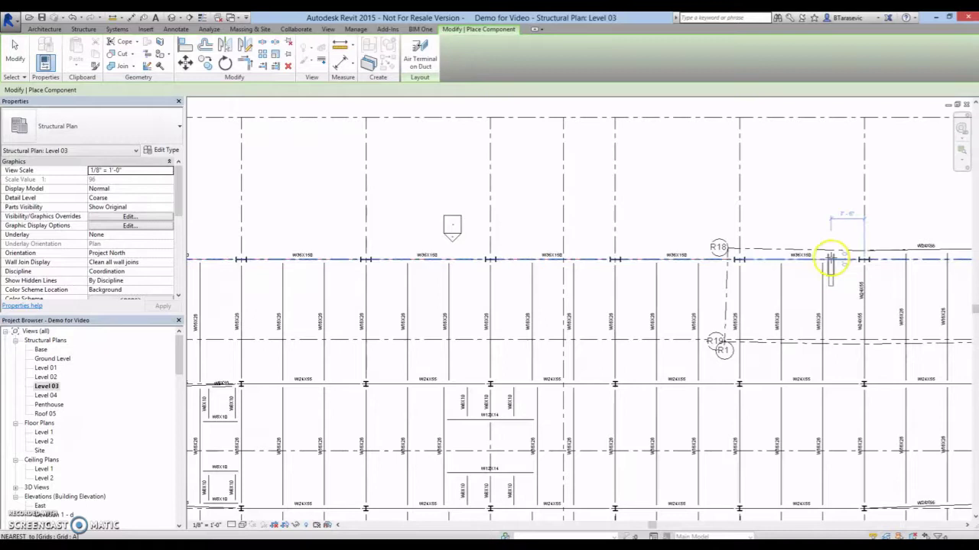
Place the A120 side plate at the target beam-column joint on Level 03.
middle_drag(831, 263, 530, 245)
scroll(528, 243, up, 5)
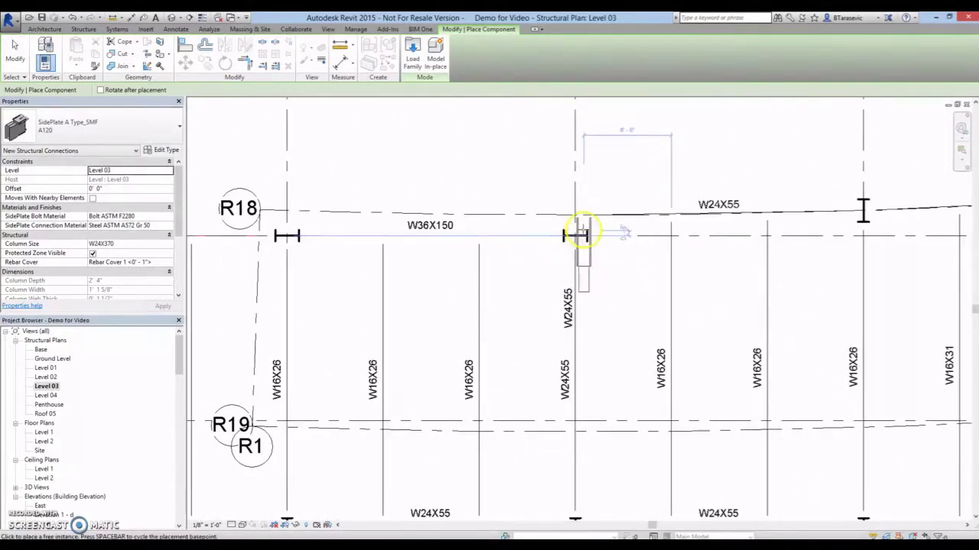
scroll(577, 241, up, 5)
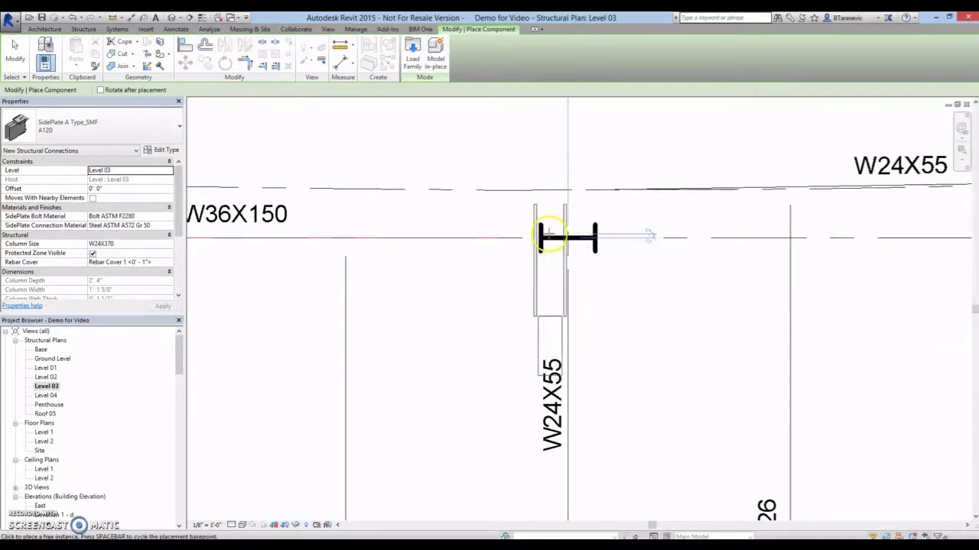
click(566, 238)
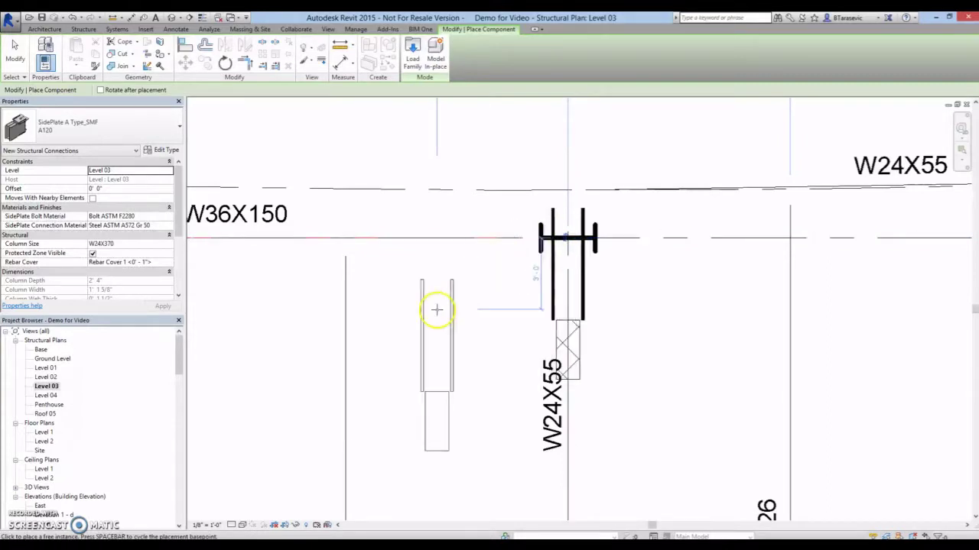
key(Escape)
key(Escape)
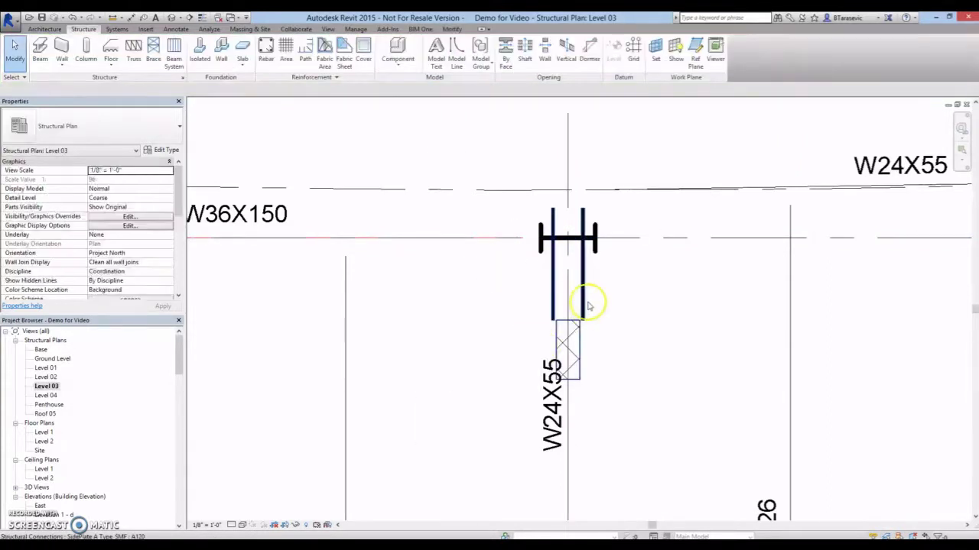
Rotate the placed side plate 90° so it aligns with the W36X150 beam.
click(581, 306)
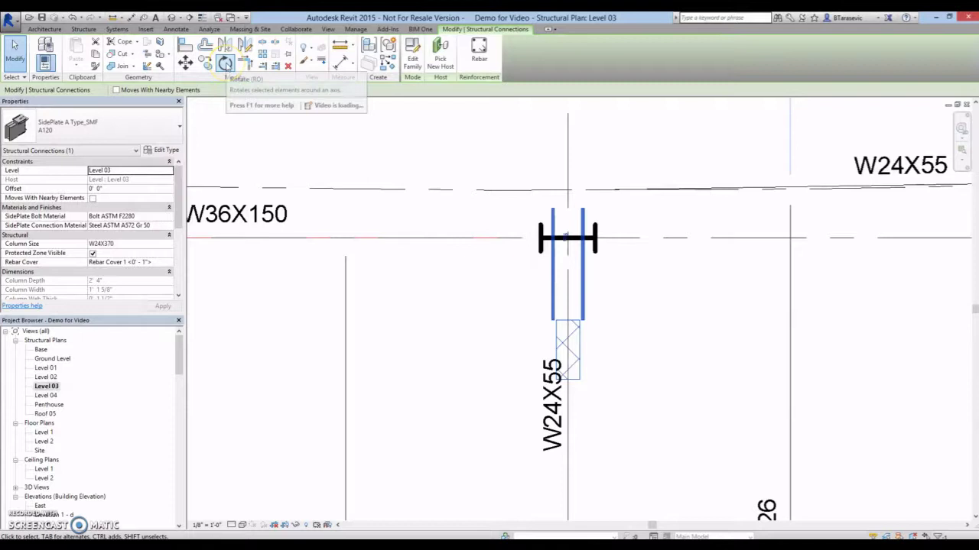
click(225, 64)
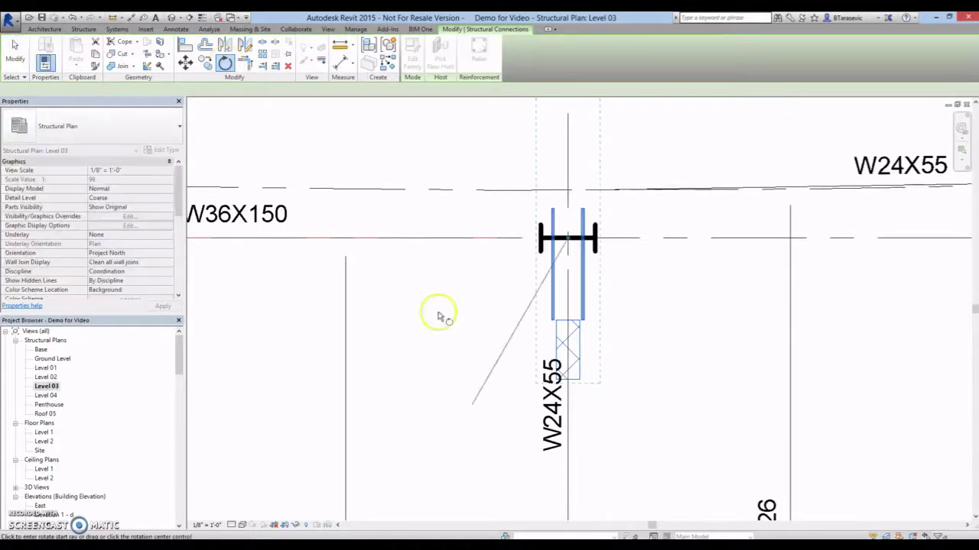
click(568, 483)
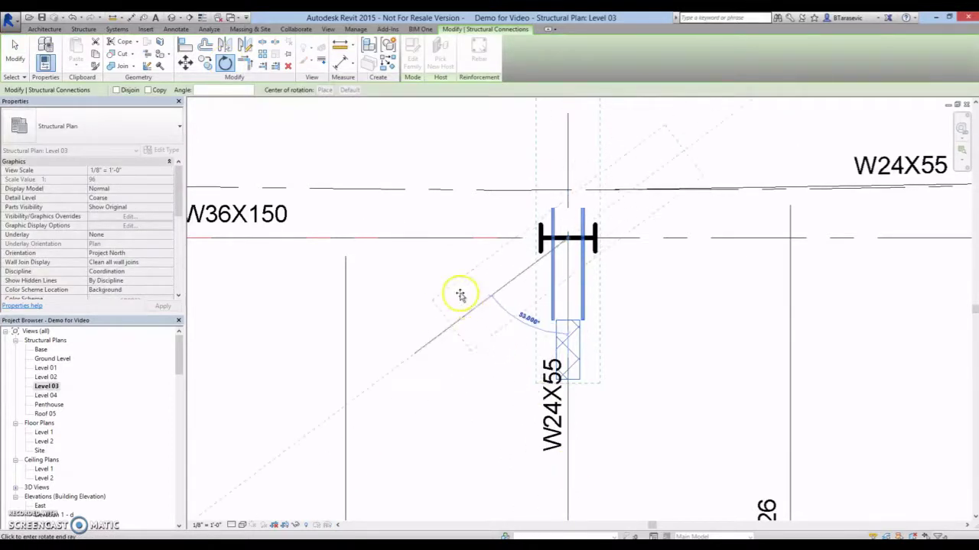
click(435, 237)
click(455, 330)
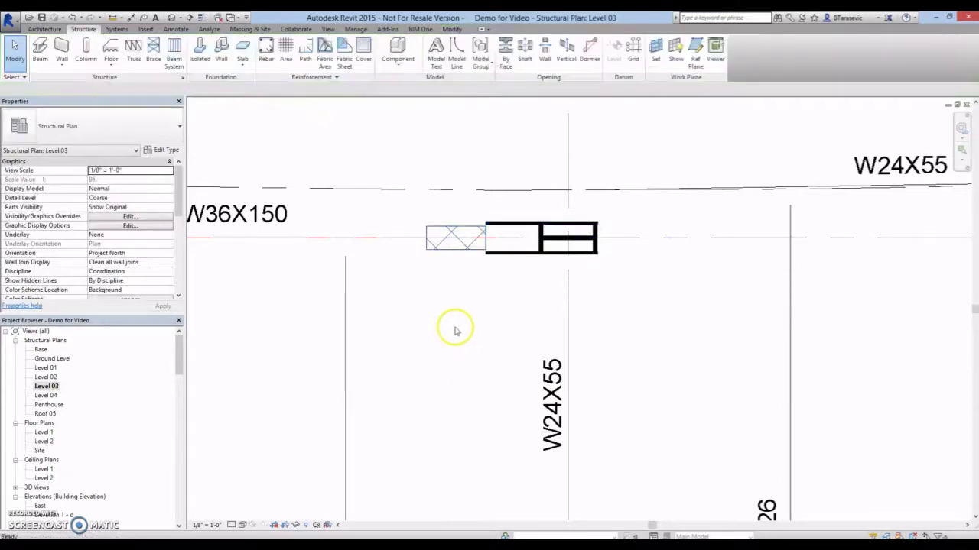
Add a 5' - 11 13/32" aligned dimension to the plate's left edge, placed below the plate.
click(176, 29)
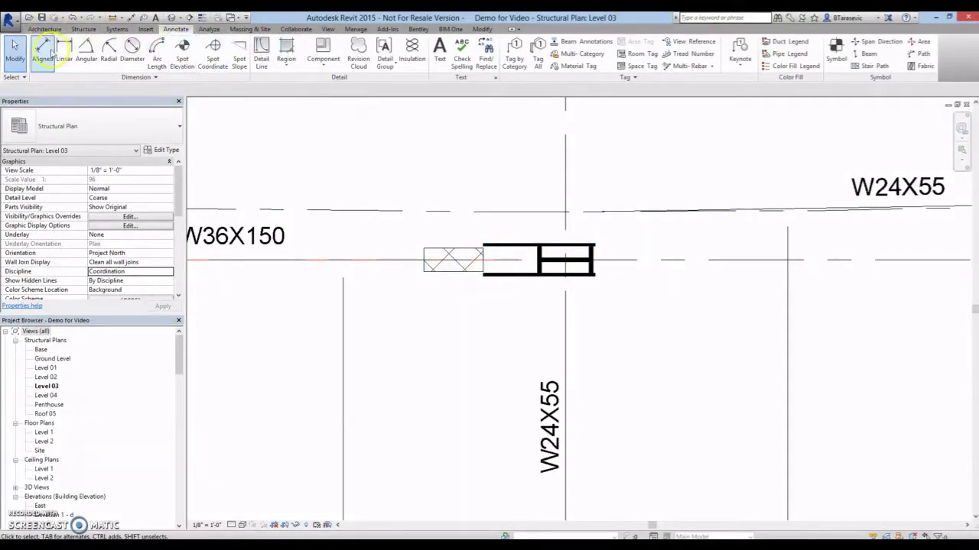
click(42, 49)
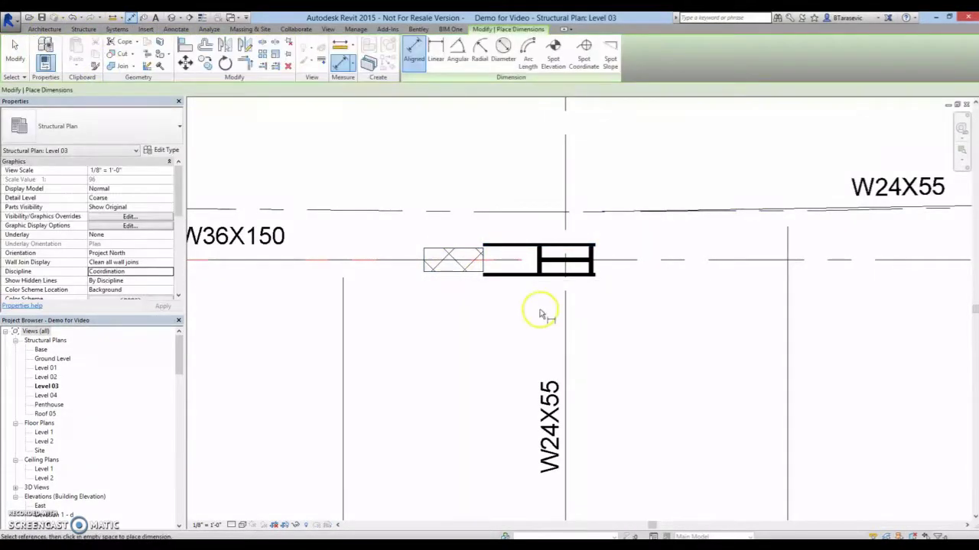
click(423, 271)
click(417, 342)
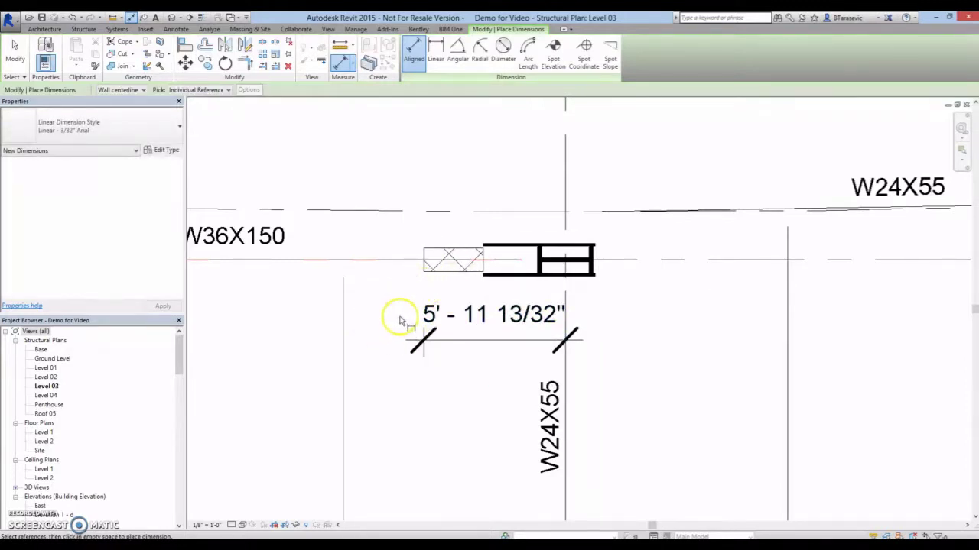
key(Escape)
key(Escape)
click(578, 264)
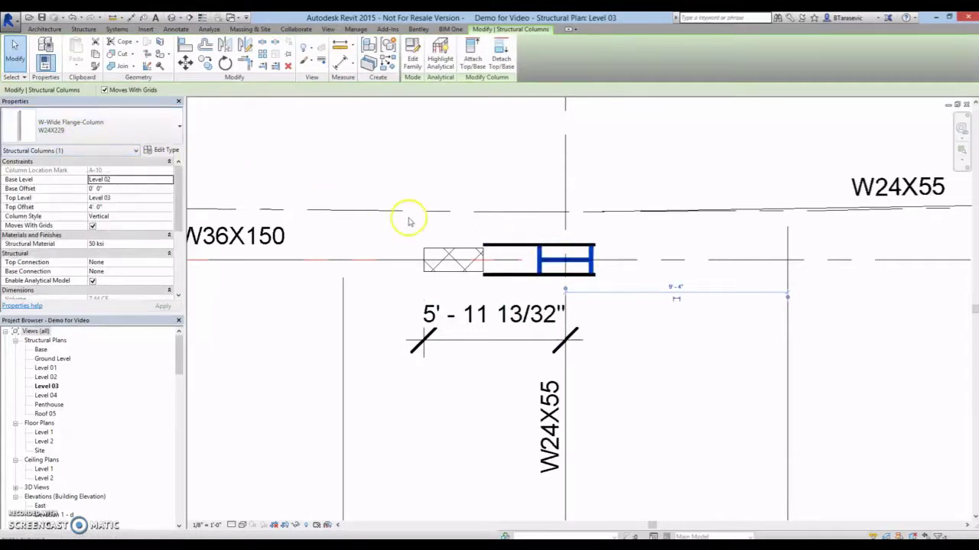
Set the SidePlate connection's Column Size to W24X229.
click(508, 249)
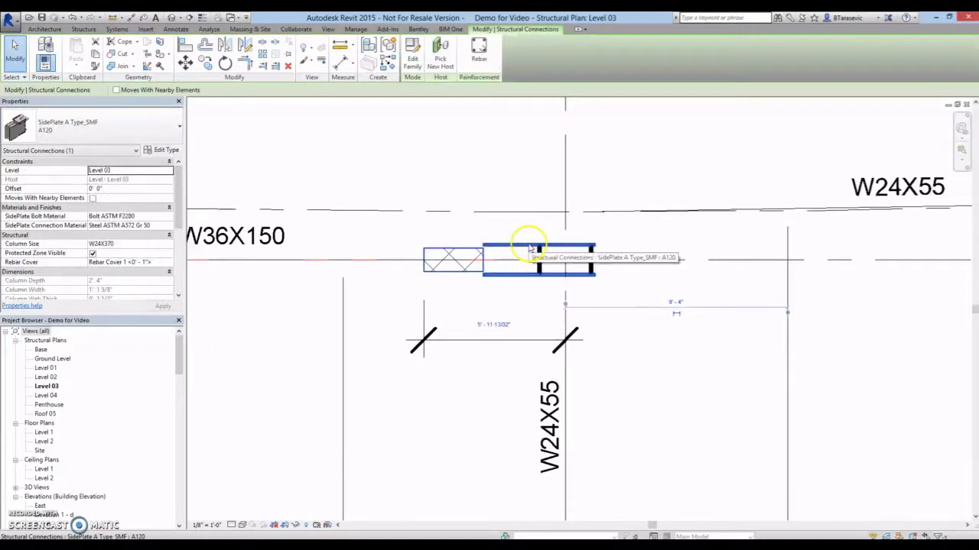
click(125, 244)
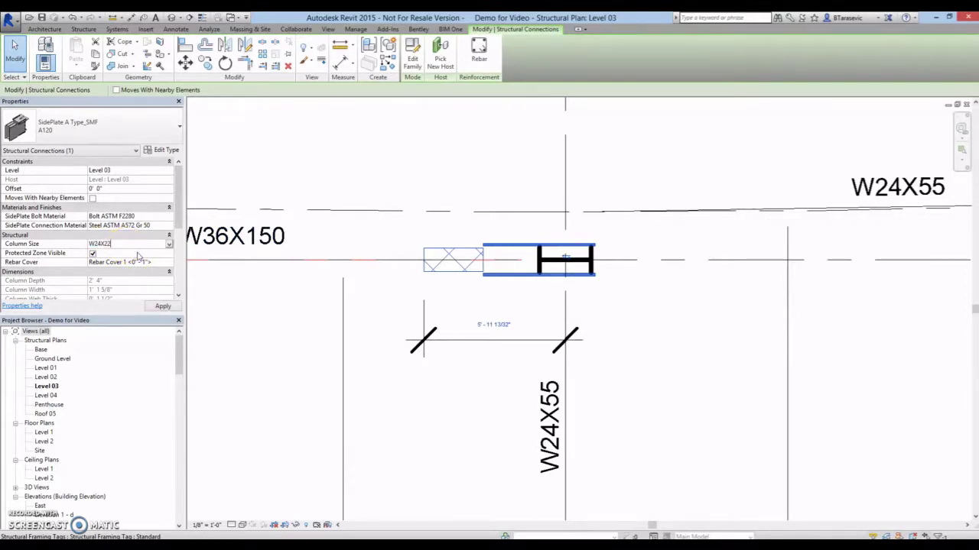
click(159, 306)
click(415, 382)
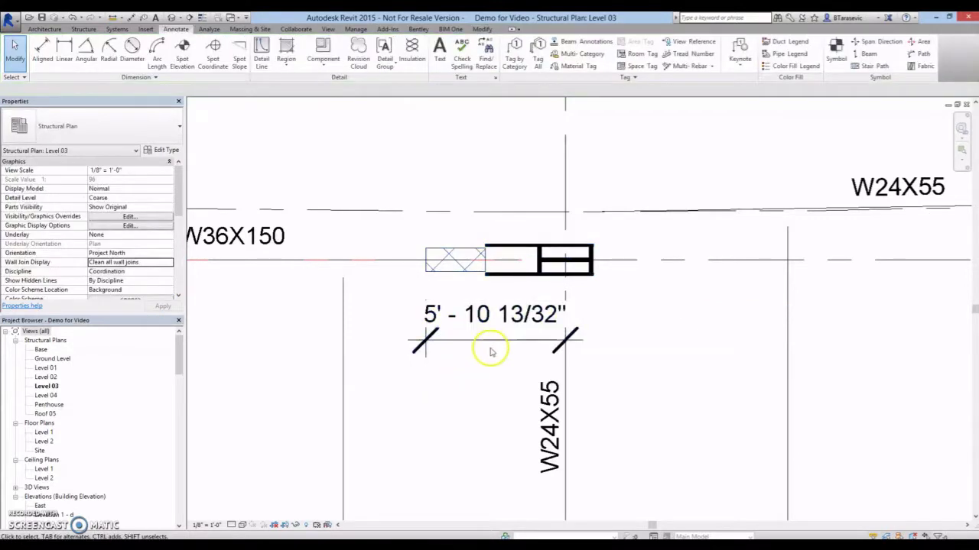
Hide the connection's protected zone and zoom out to the whole Level 03 plan.
click(464, 269)
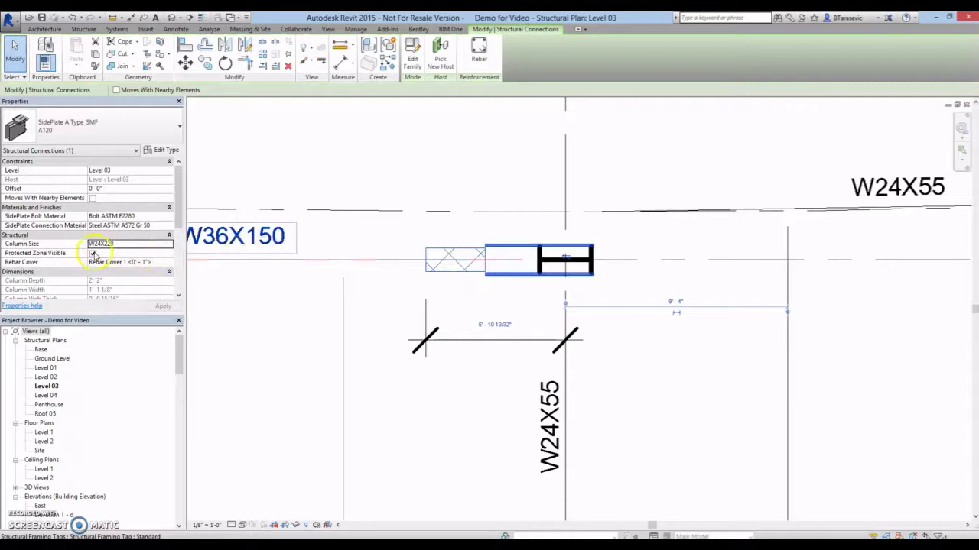
click(93, 254)
click(254, 333)
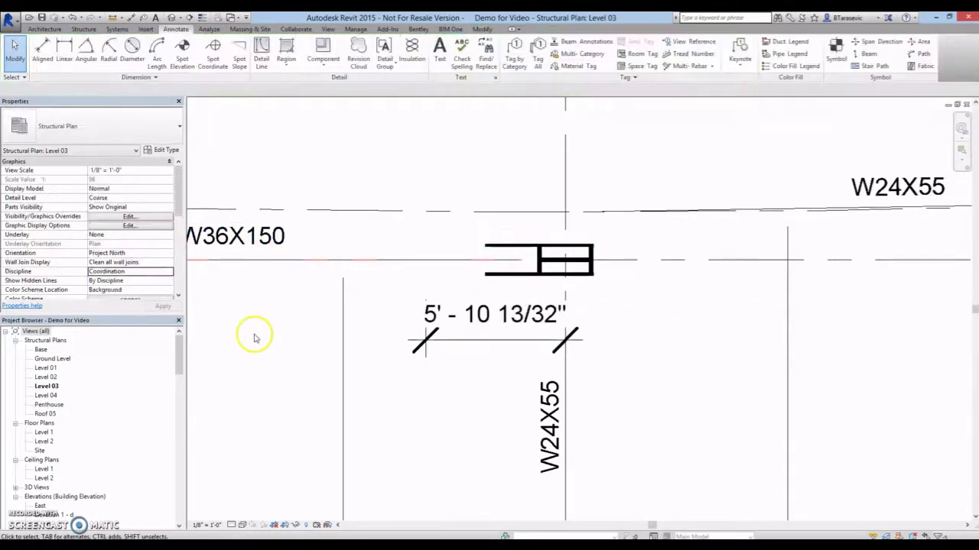
click(562, 336)
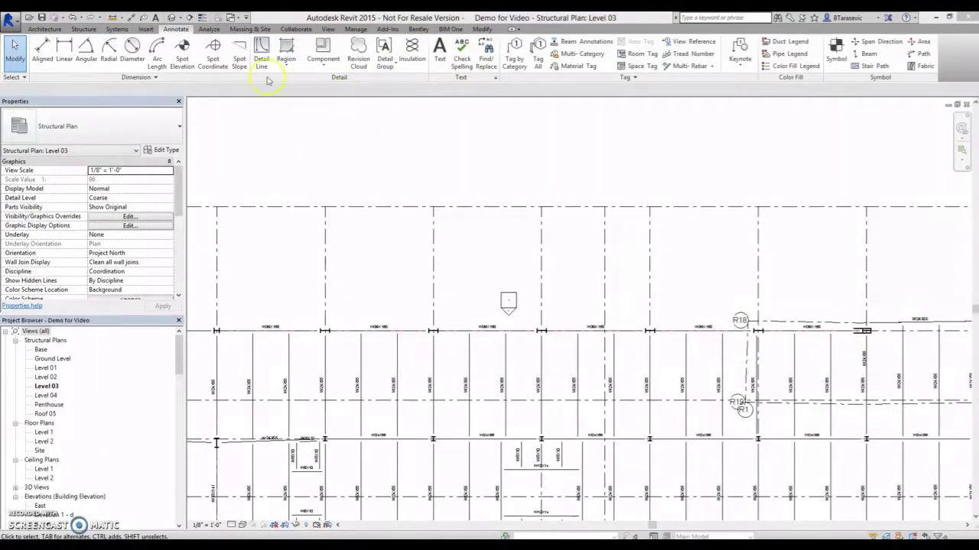
click(84, 29)
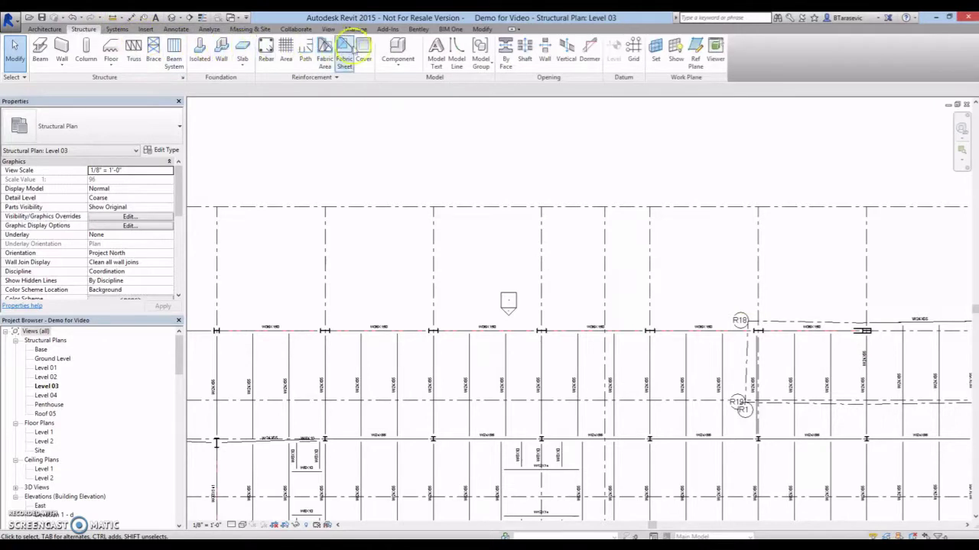
click(397, 50)
Place a SidePlate B Type_SMF B120 at the next joint and rotate it 90° along the beam.
click(123, 130)
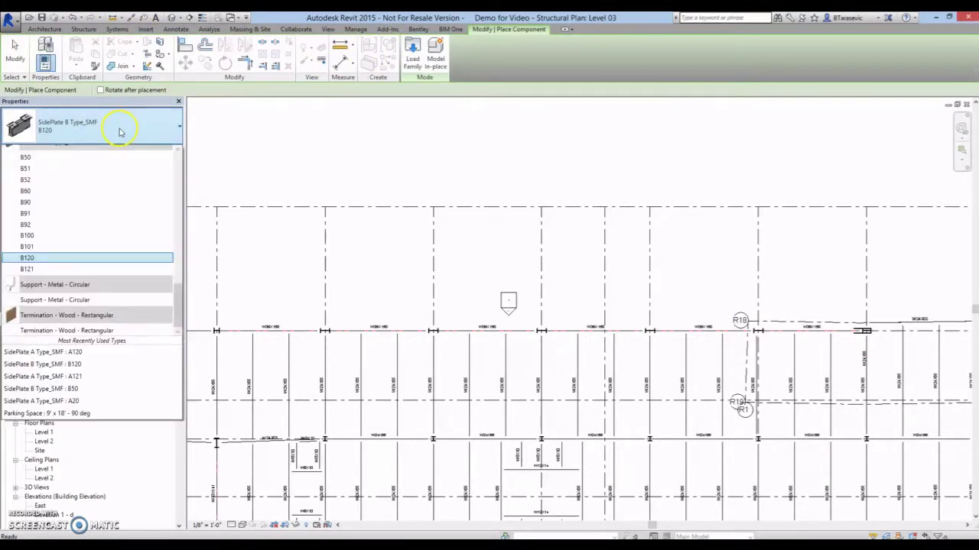
click(65, 259)
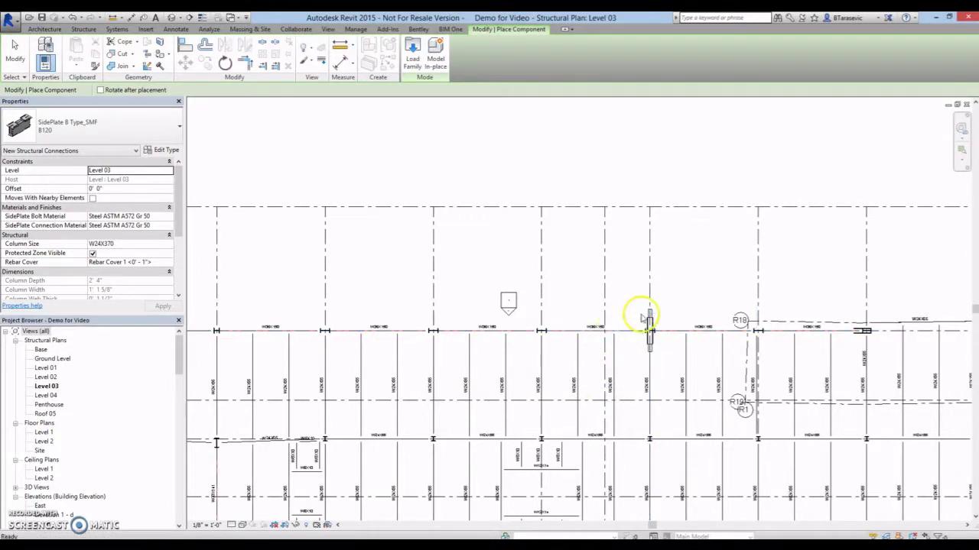
click(646, 322)
click(225, 63)
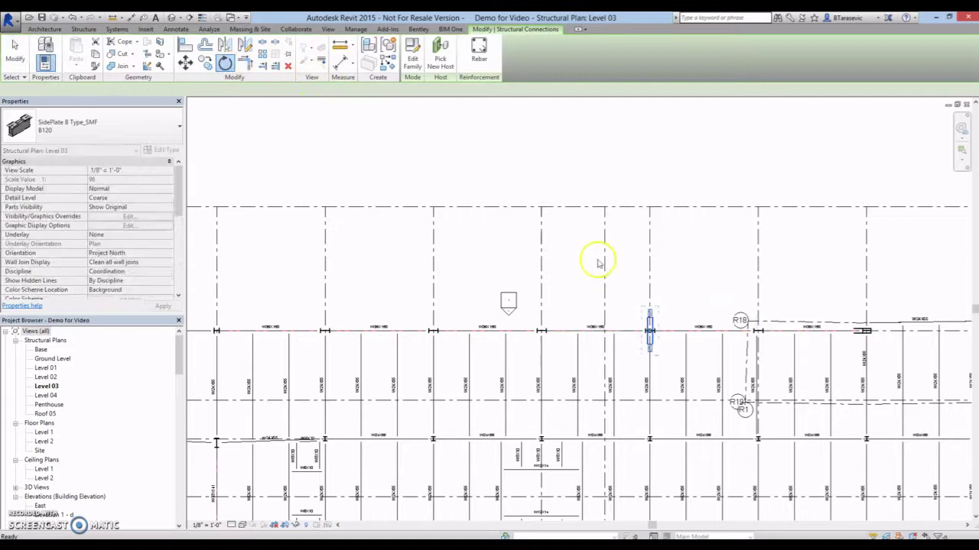
click(652, 386)
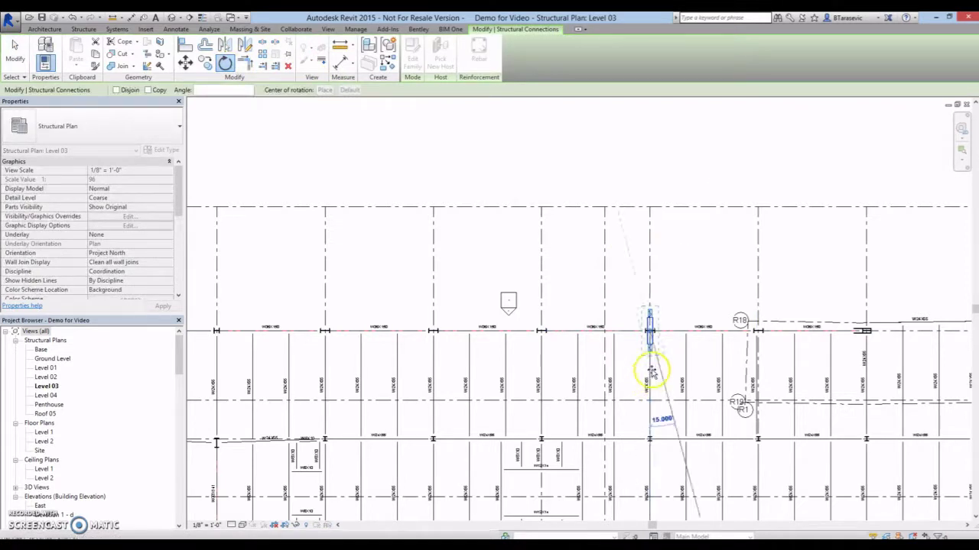
click(679, 335)
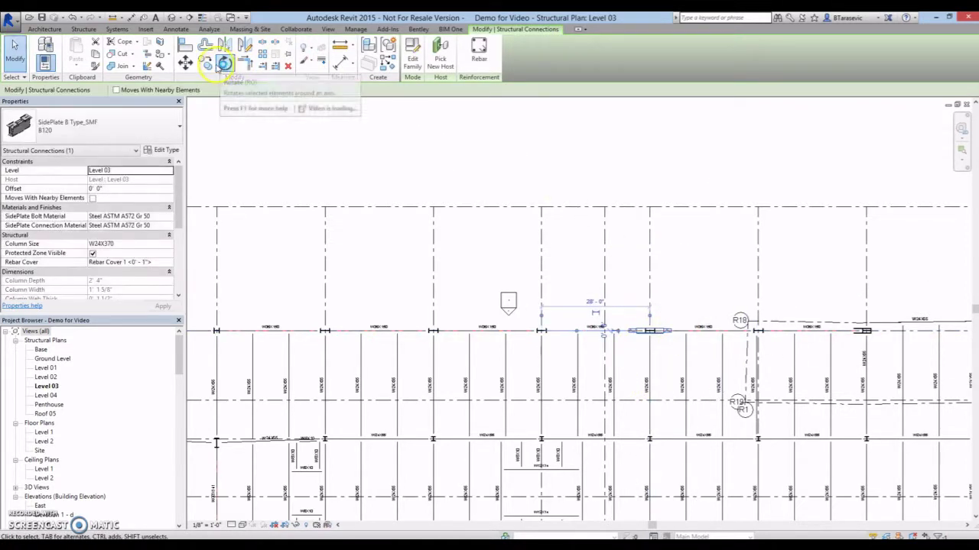
Copy the B120 side plate to the joints near R18, at the centre and beyond, along the W36X150 beam.
click(205, 62)
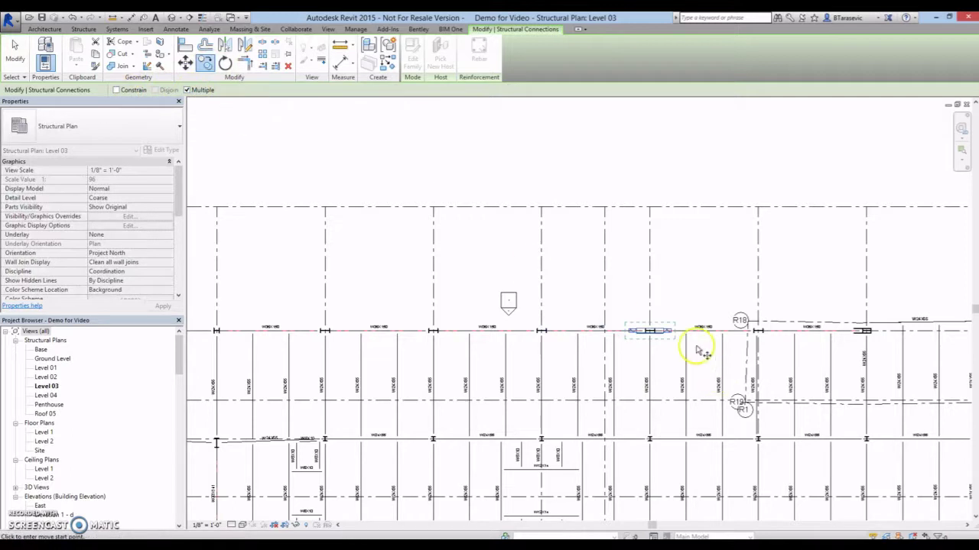
scroll(654, 336, up, 6)
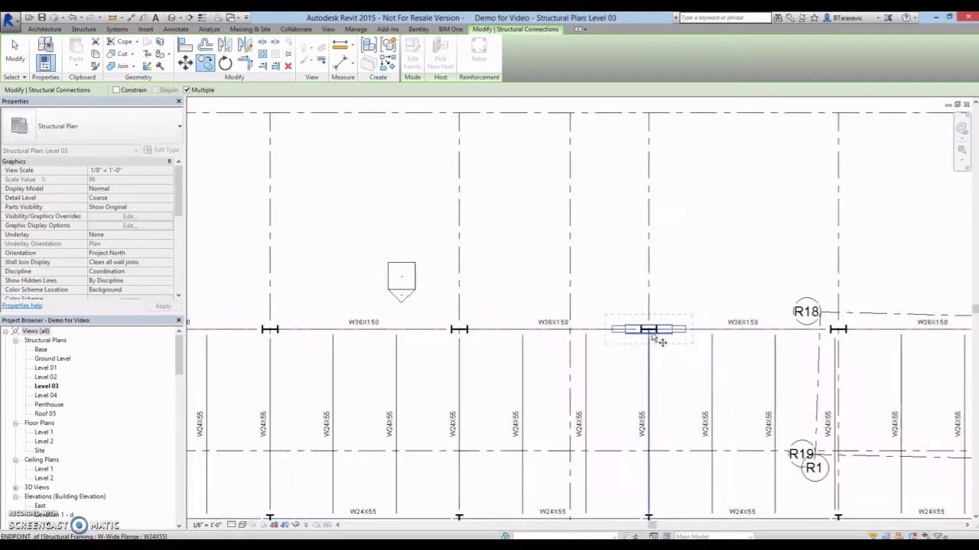
scroll(648, 327, down, 4)
scroll(673, 328, down, 2)
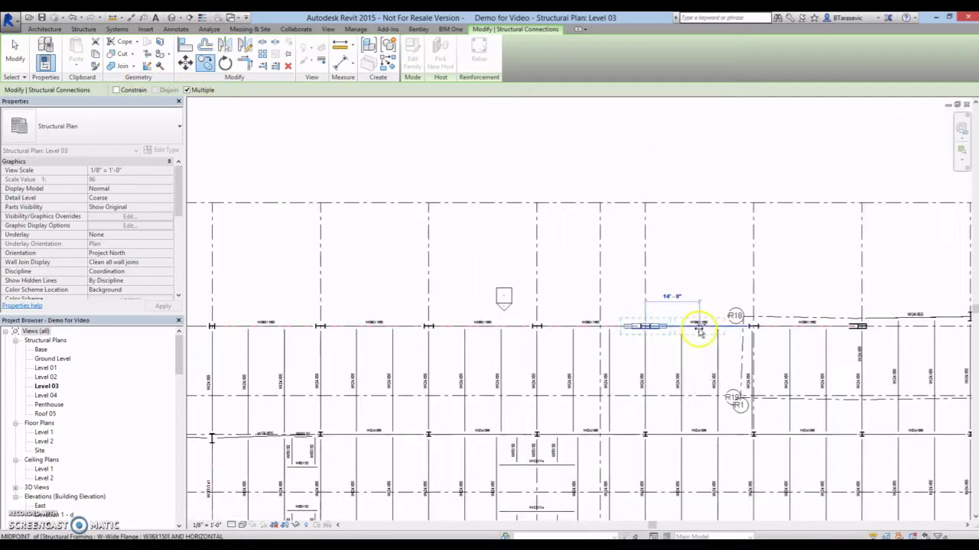
scroll(727, 332, up, 5)
click(727, 337)
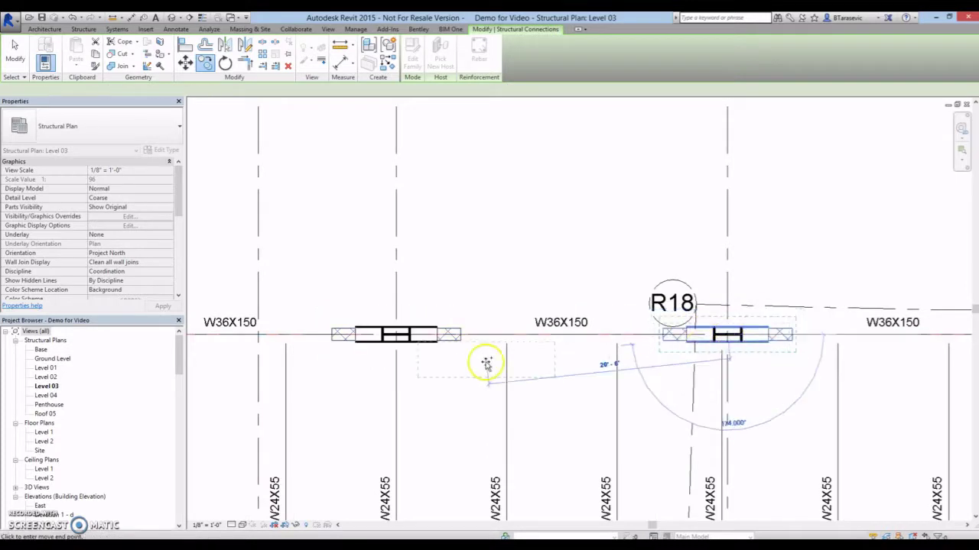
middle_drag(334, 350, 694, 344)
click(422, 333)
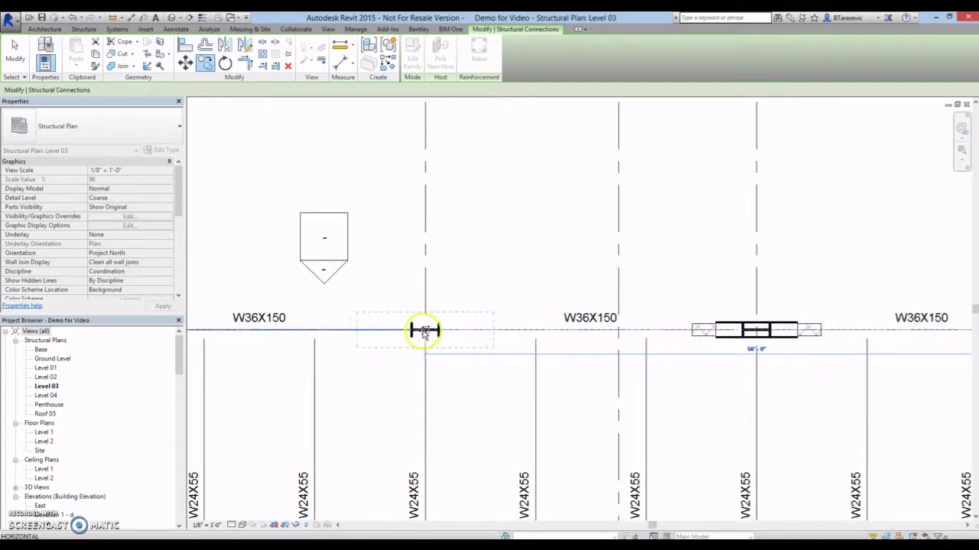
middle_drag(423, 332, 629, 343)
click(579, 339)
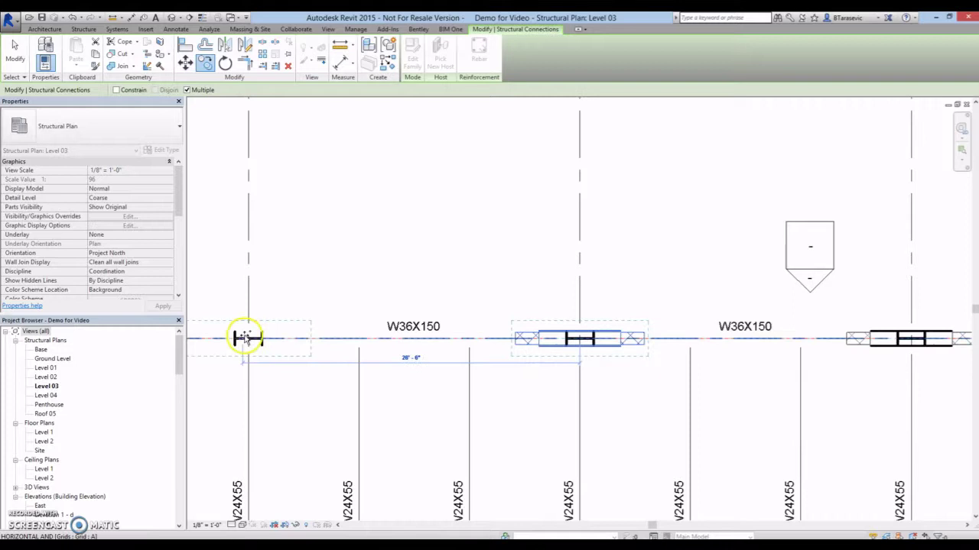
middle_drag(245, 338, 475, 330)
click(474, 330)
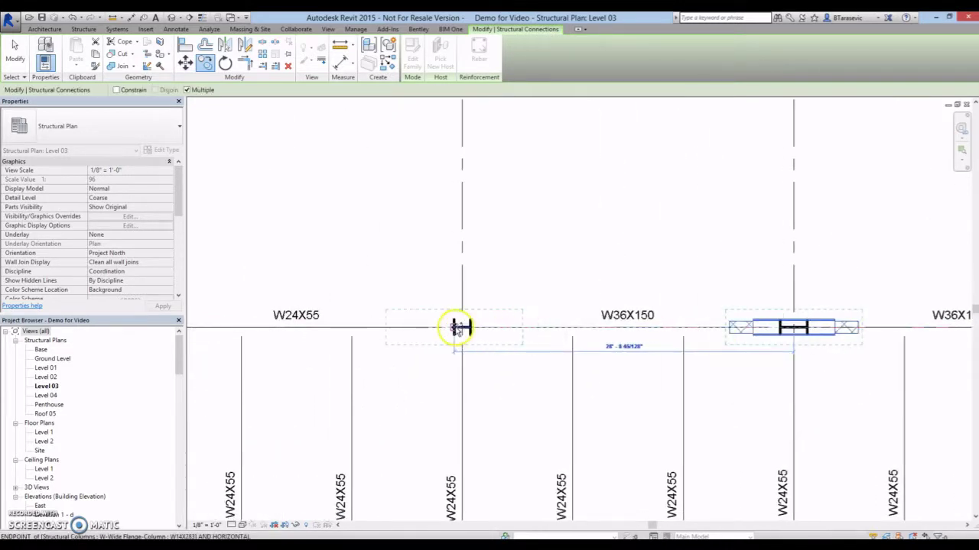
key(Escape)
key(Escape)
click(491, 336)
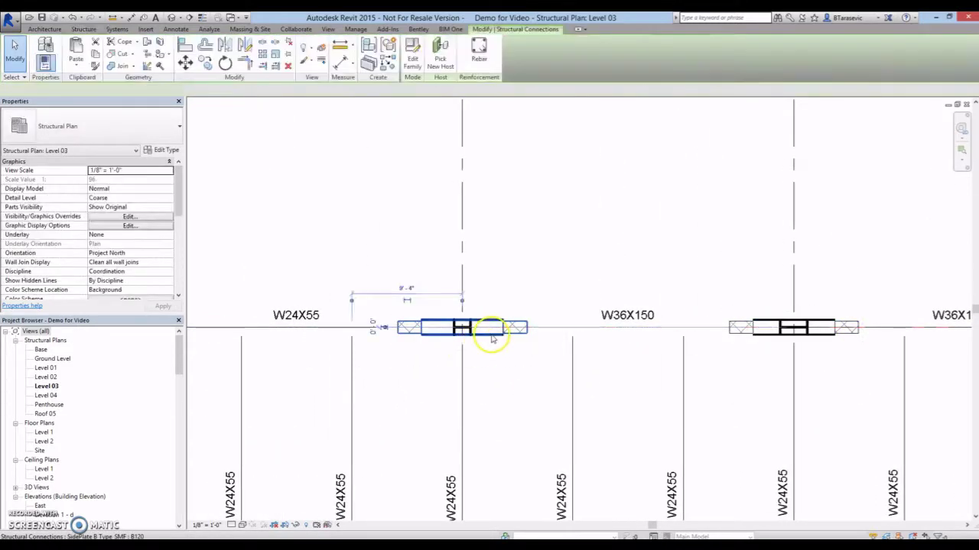
Retype the leftmost connection to SidePlate A Type_SMF : A121 and zoom out.
click(92, 126)
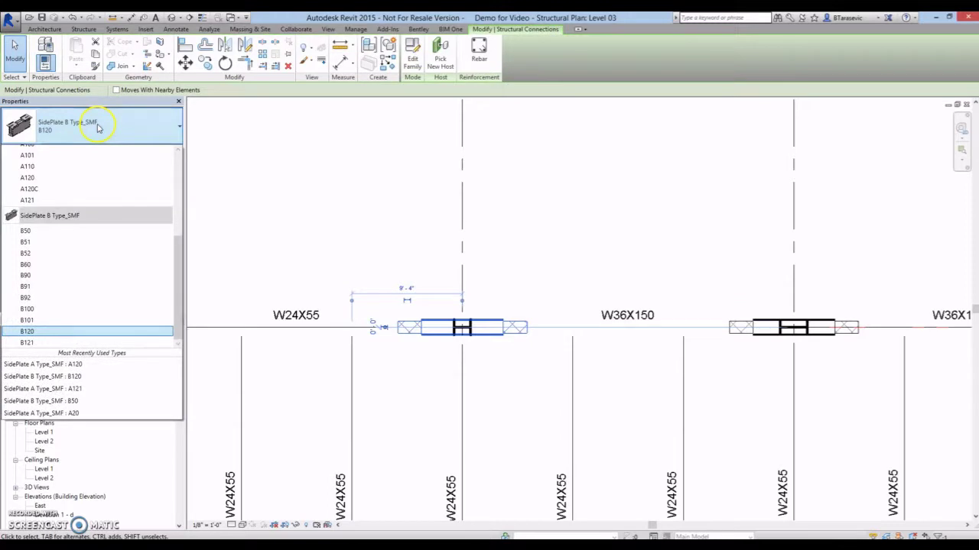
click(87, 207)
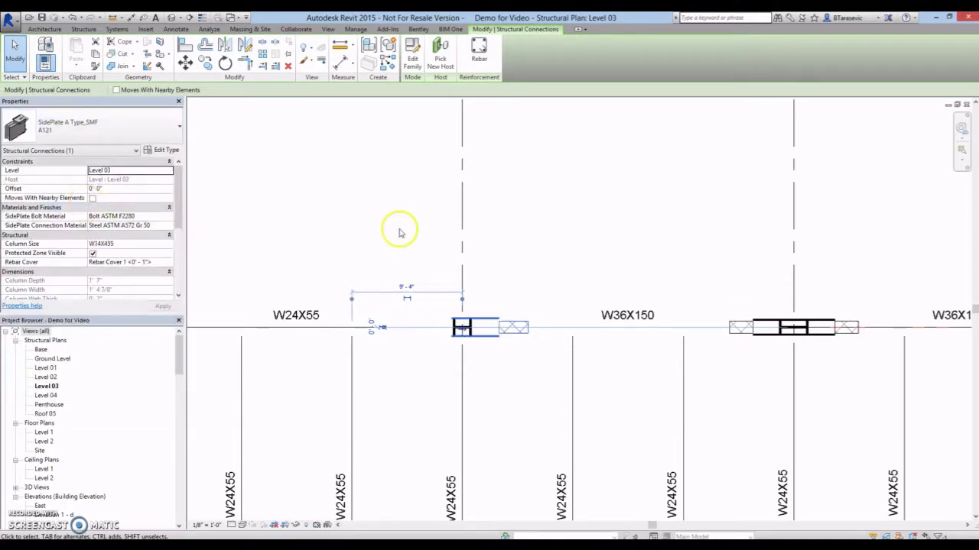
click(400, 228)
scroll(512, 273, down, 4)
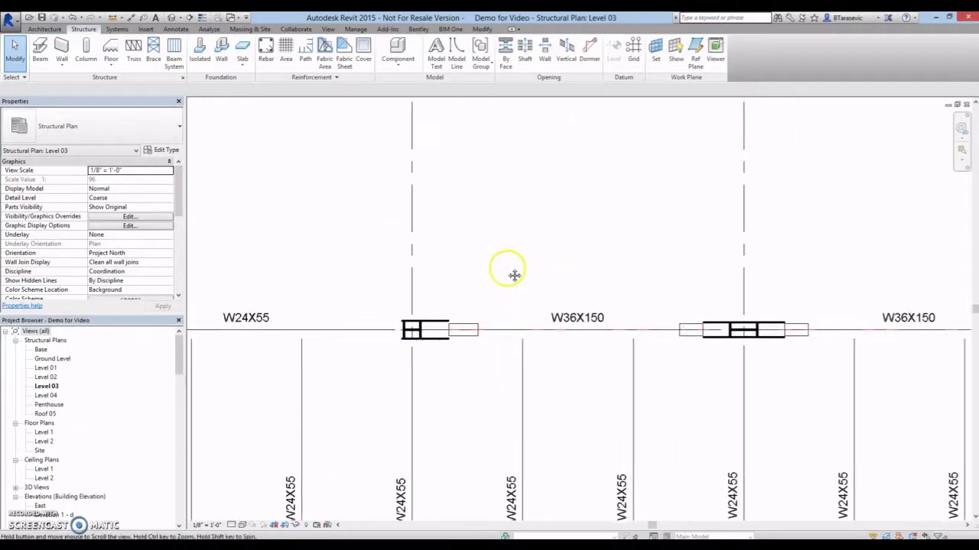
scroll(428, 294, down, 2)
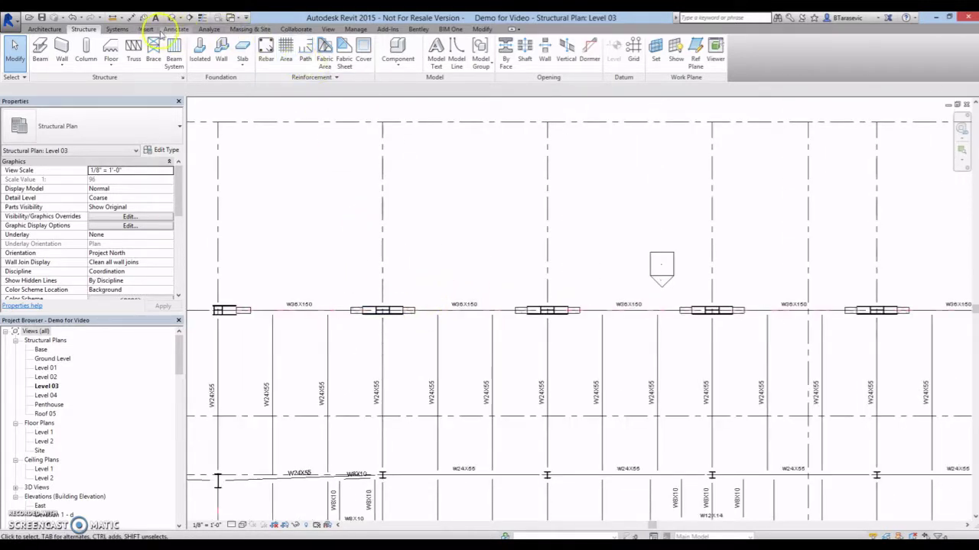
click(162, 31)
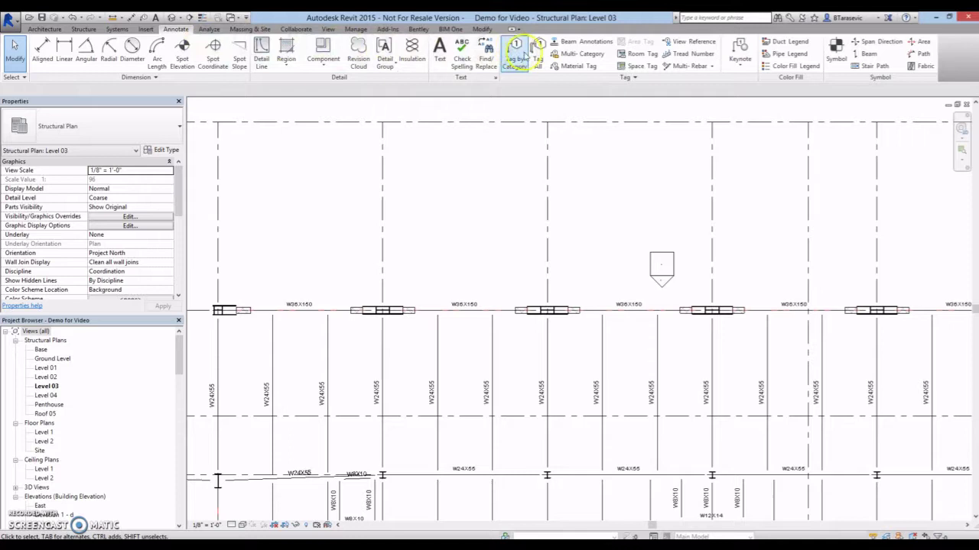
Tag All untagged elements using the Structural Connection Tags category.
click(539, 65)
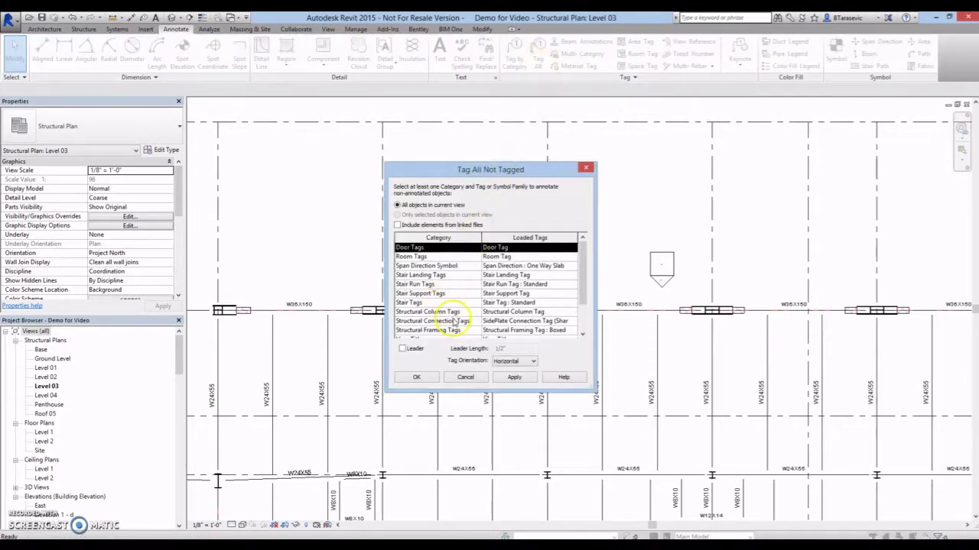
click(458, 321)
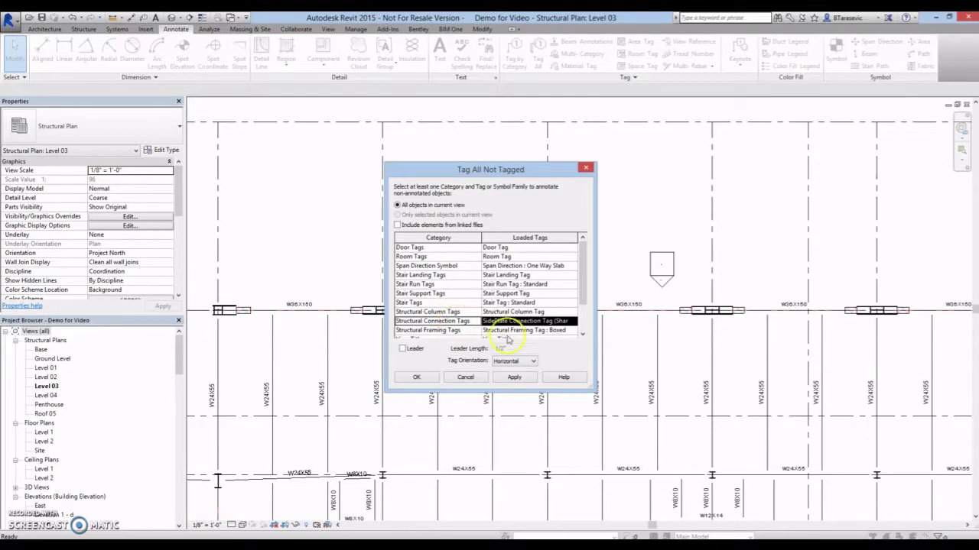
click(418, 378)
Move the A121 connection tag below its beam.
scroll(229, 309, up, 4)
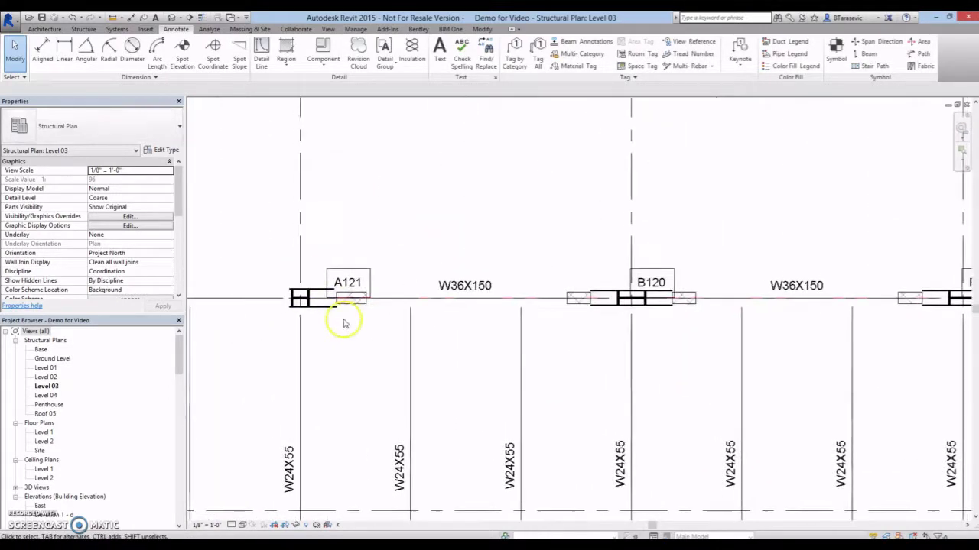
scroll(344, 323, up, 1)
click(350, 274)
drag(349, 292, 341, 358)
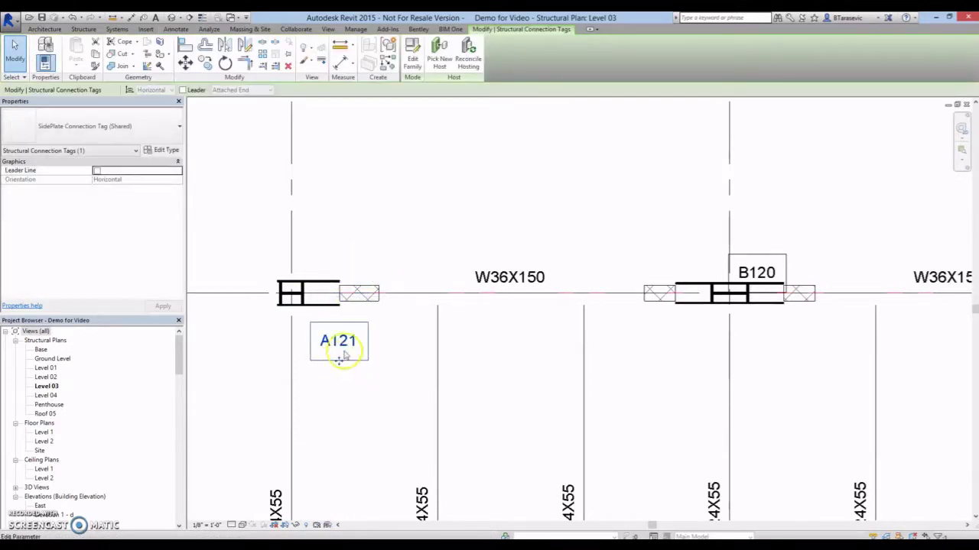
Change the left Level 03 SidePlate connection to type A120C.
click(360, 234)
click(321, 289)
click(123, 132)
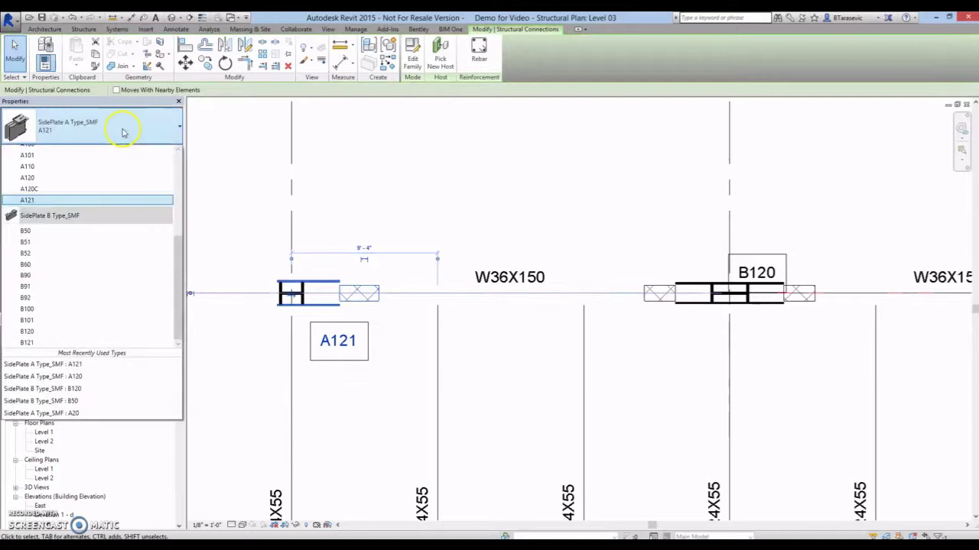
click(69, 199)
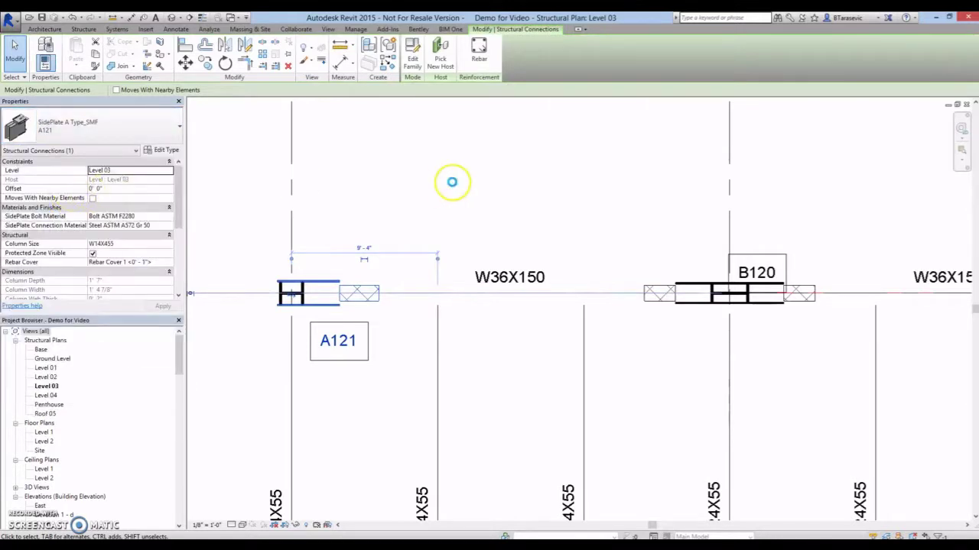
click(452, 182)
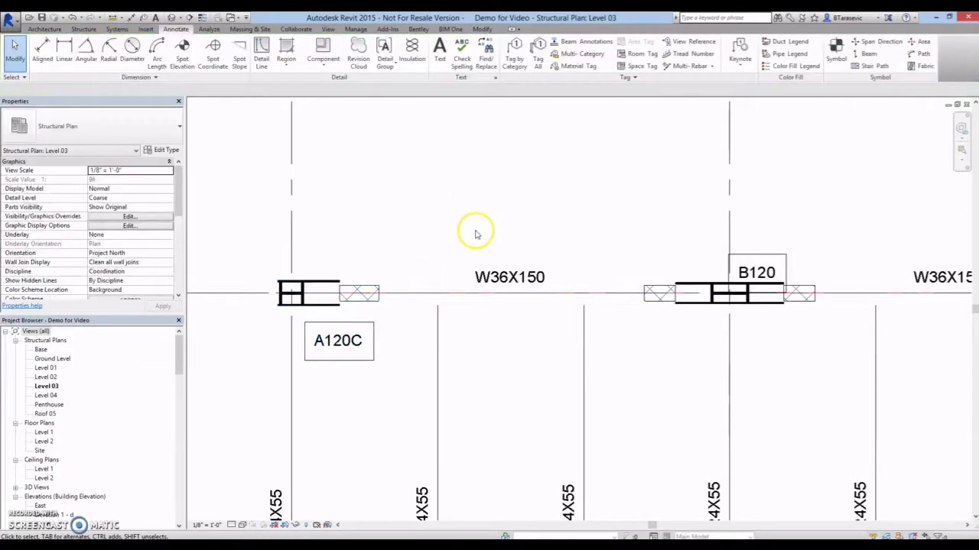
Open the Elevation 1 - d view from its marker in the plan.
ctrl+scroll(574, 389, down, 2)
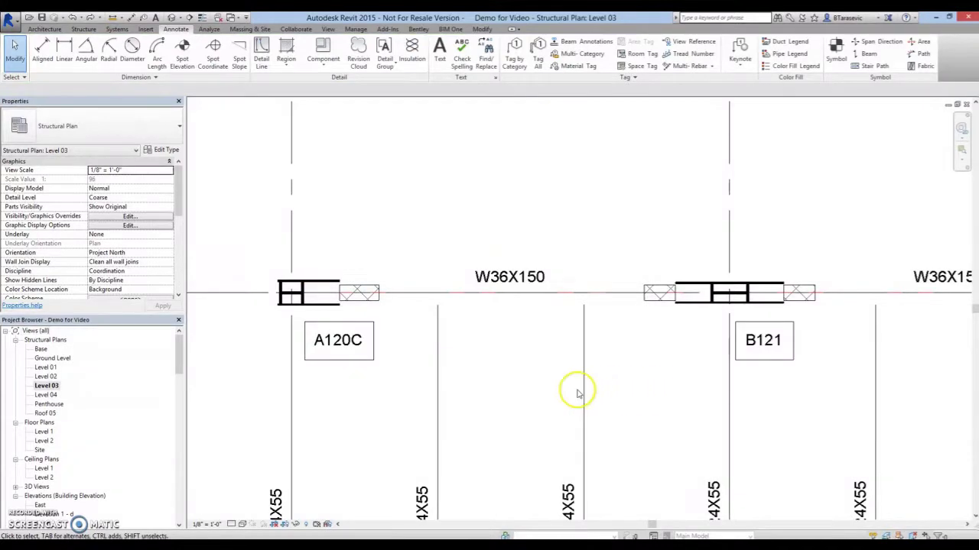
middle_drag(620, 393, 516, 395)
scroll(515, 395, down, 3)
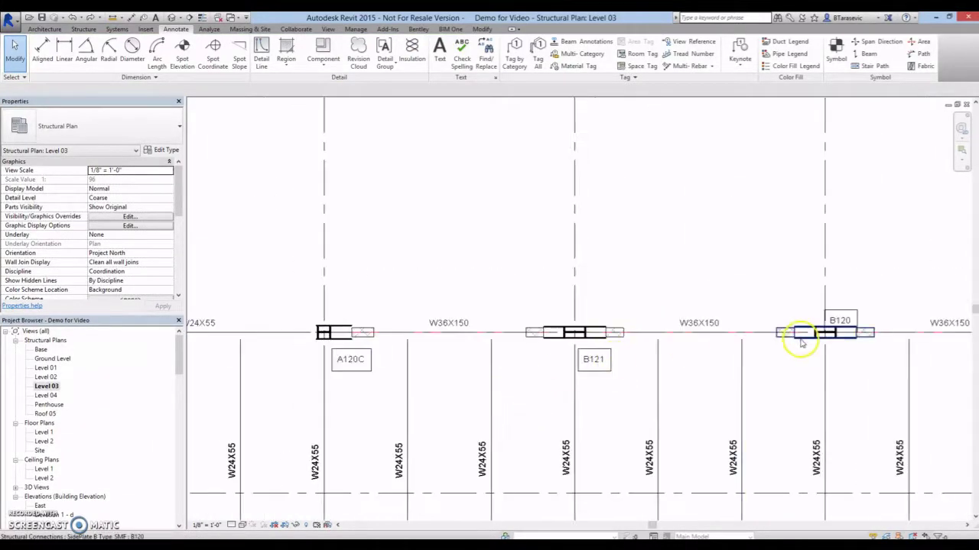
middle_drag(804, 334, 558, 344)
double_click(740, 295)
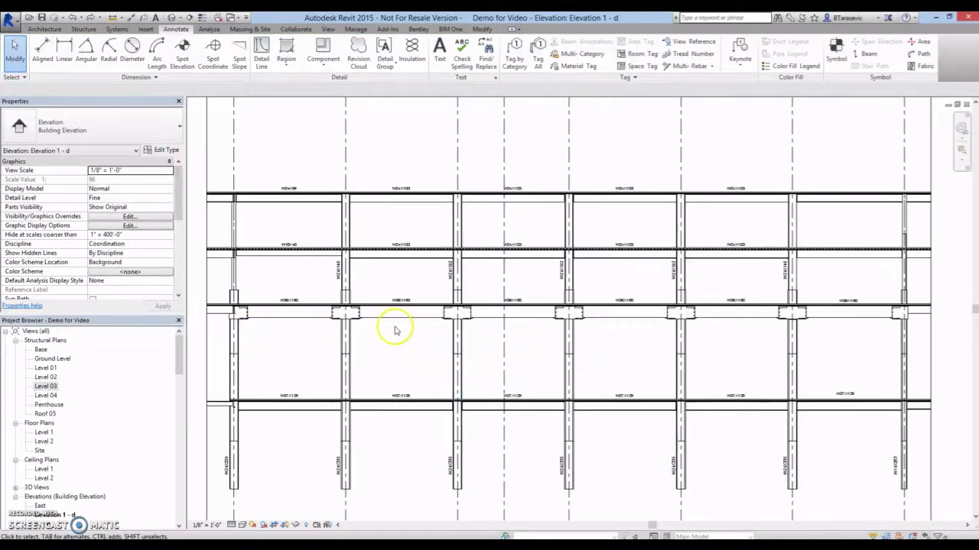
Tag every untagged connection at the Level 03 joints with Structural Connection Tags (B120).
middle_drag(804, 354, 513, 354)
scroll(393, 345, up, 2)
middle_drag(393, 345, 520, 349)
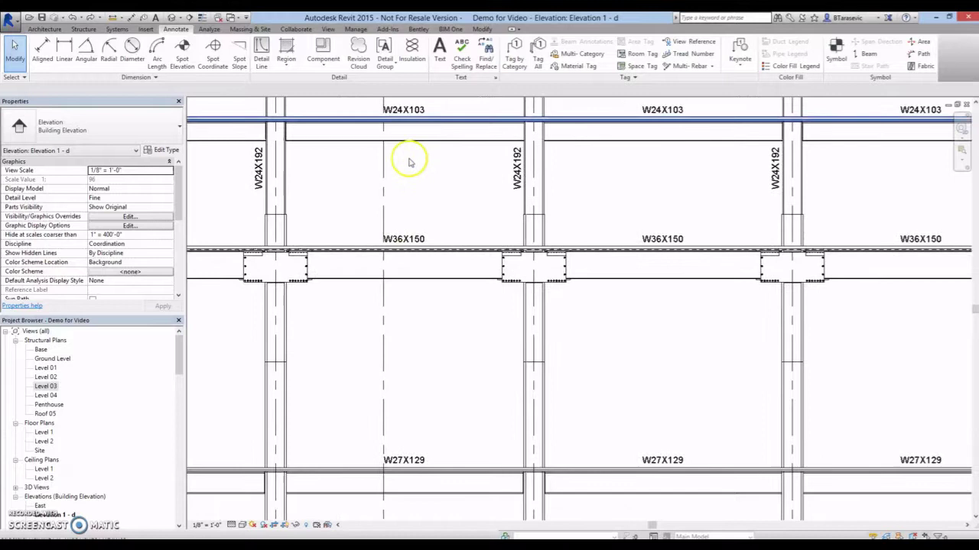
click(514, 54)
click(538, 52)
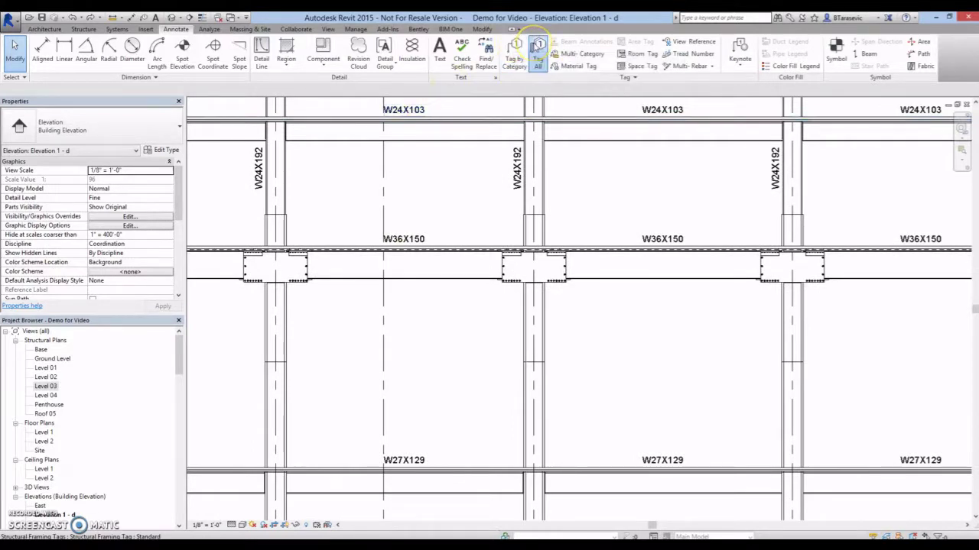
click(464, 321)
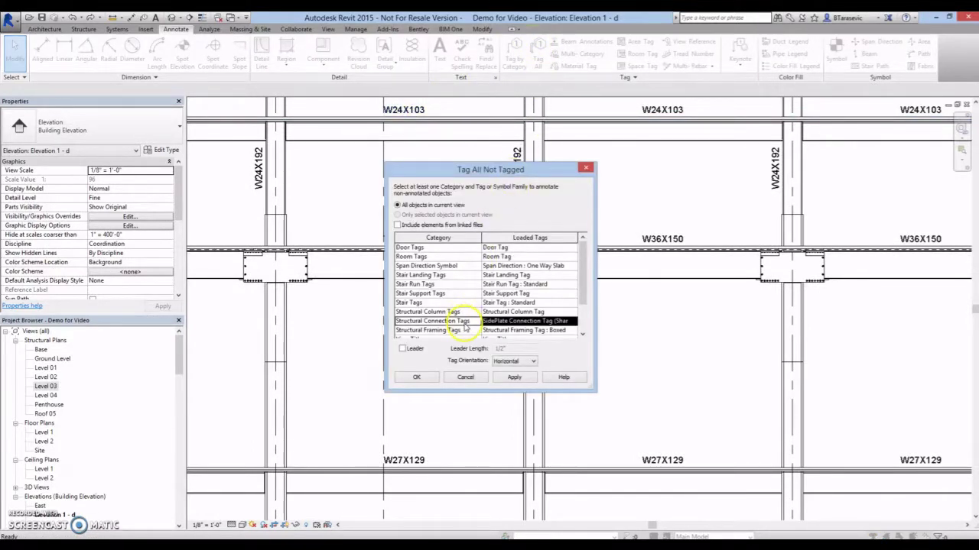
click(417, 378)
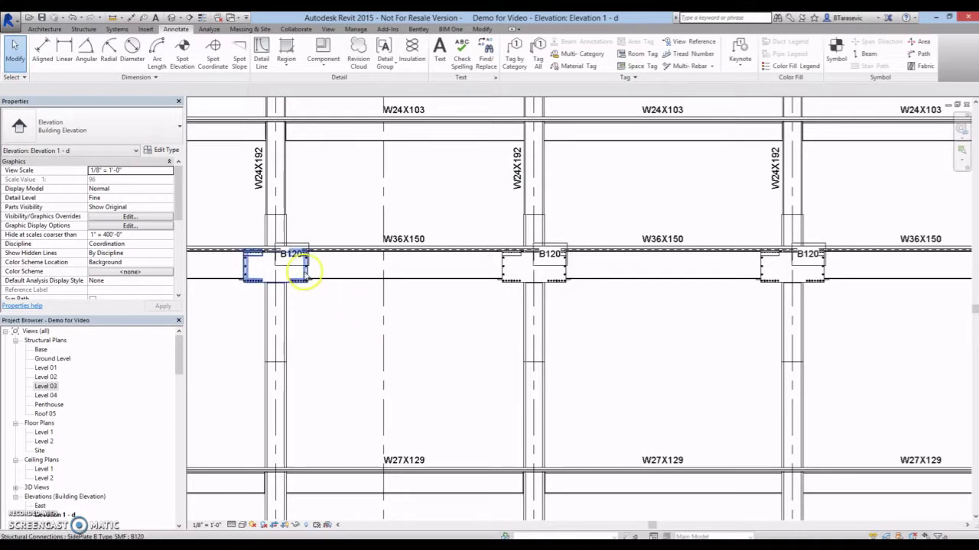
Select all visible B120 connection tags and nudge them down and right below the W36X150 beam.
click(295, 251)
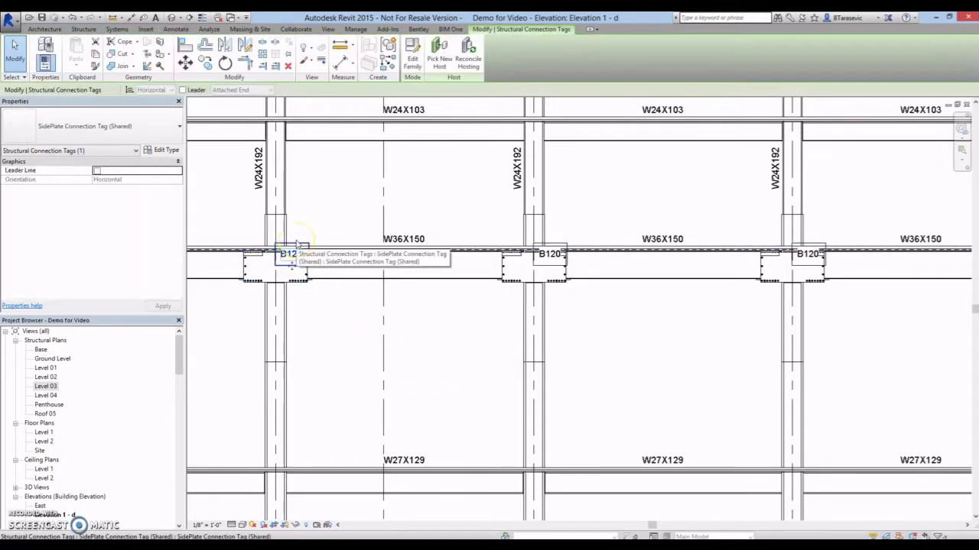
right_click(297, 244)
mouse_move(367, 347)
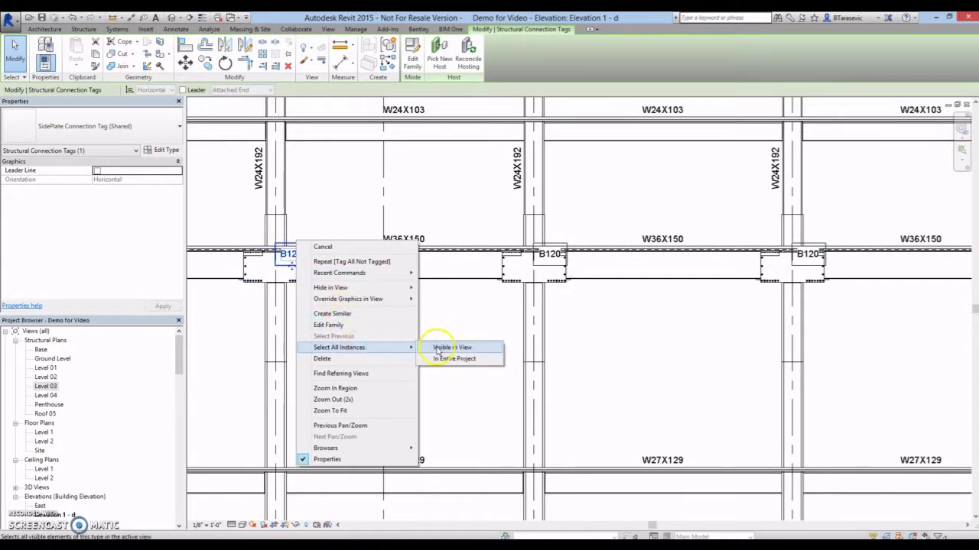
click(438, 348)
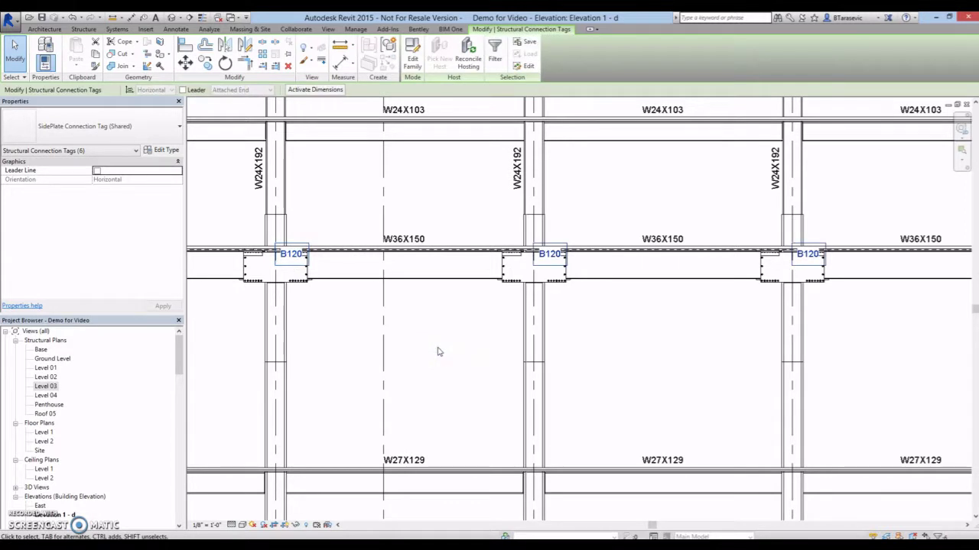
key(Down)
key(Down)
key(Right)
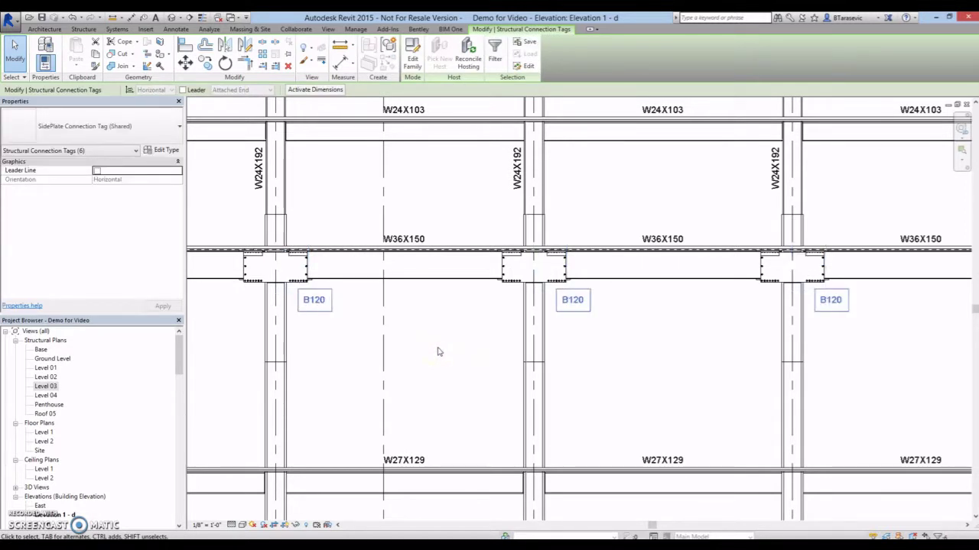